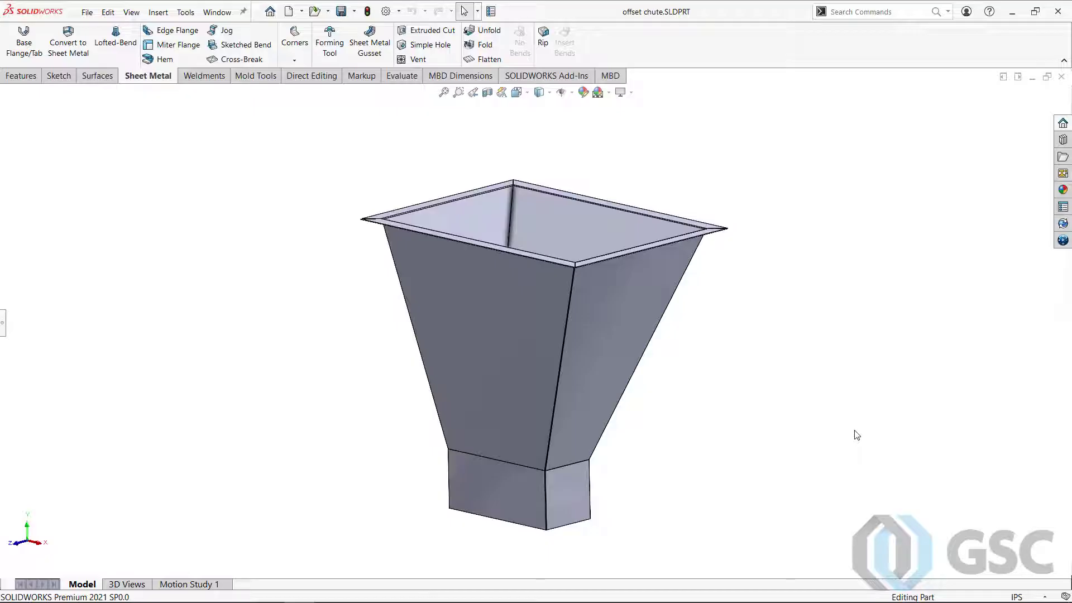
pyautogui.moveTo(845, 426); pyautogui.dragTo(870, 447, button='middle')
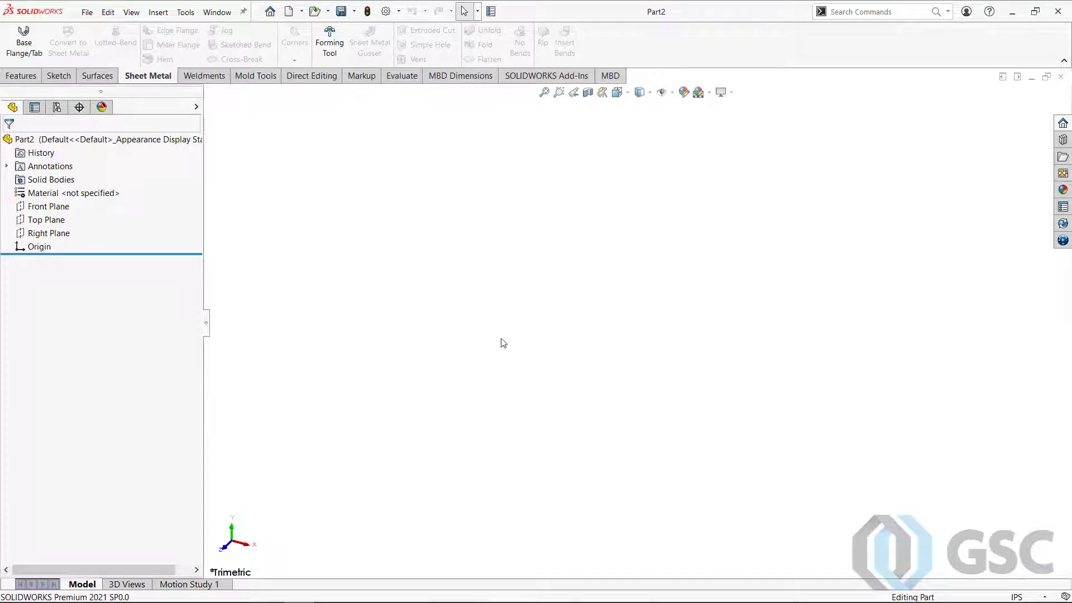
# - Sketch a center rectangle on the Top Plane, centered on the origin, 24 in high and 36 in wide
pyautogui.click(39, 219)
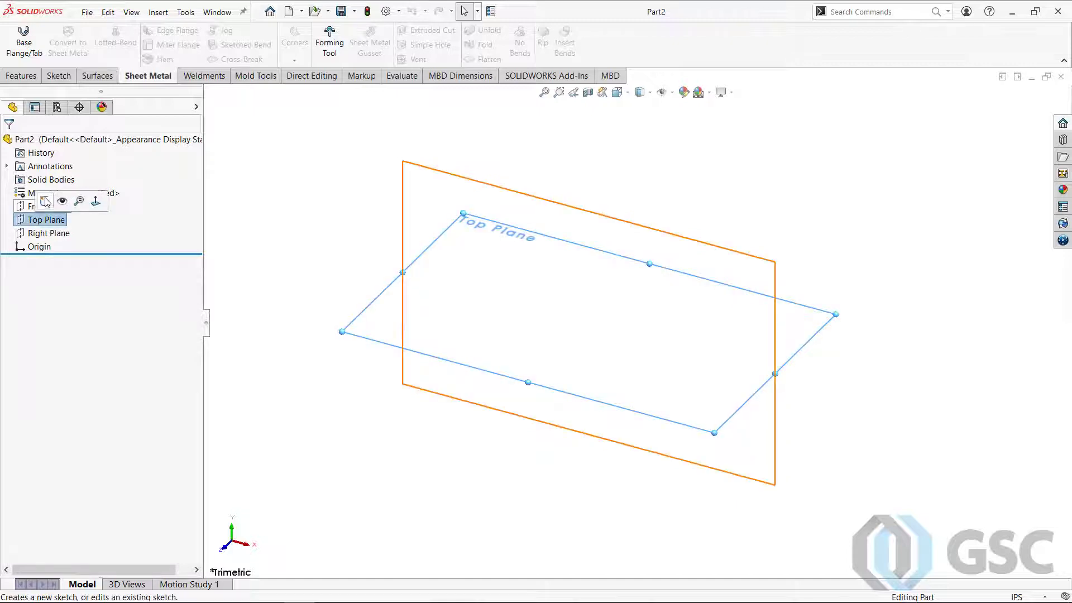
pyautogui.click(48, 202)
pyautogui.moveTo(464, 294); pyautogui.dragTo(472, 364, button='right')
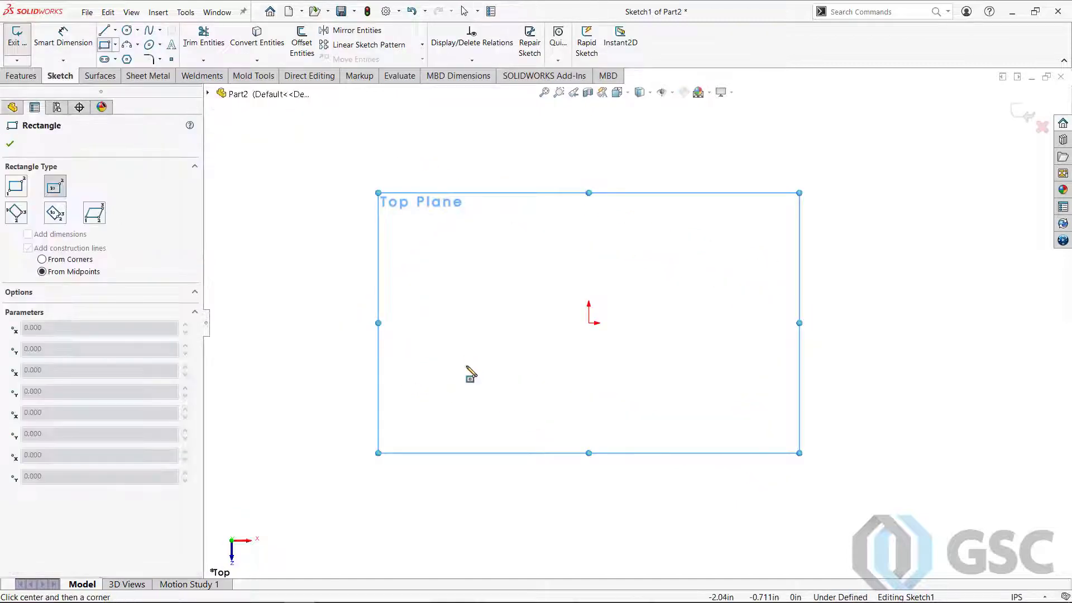
pyautogui.click(589, 322)
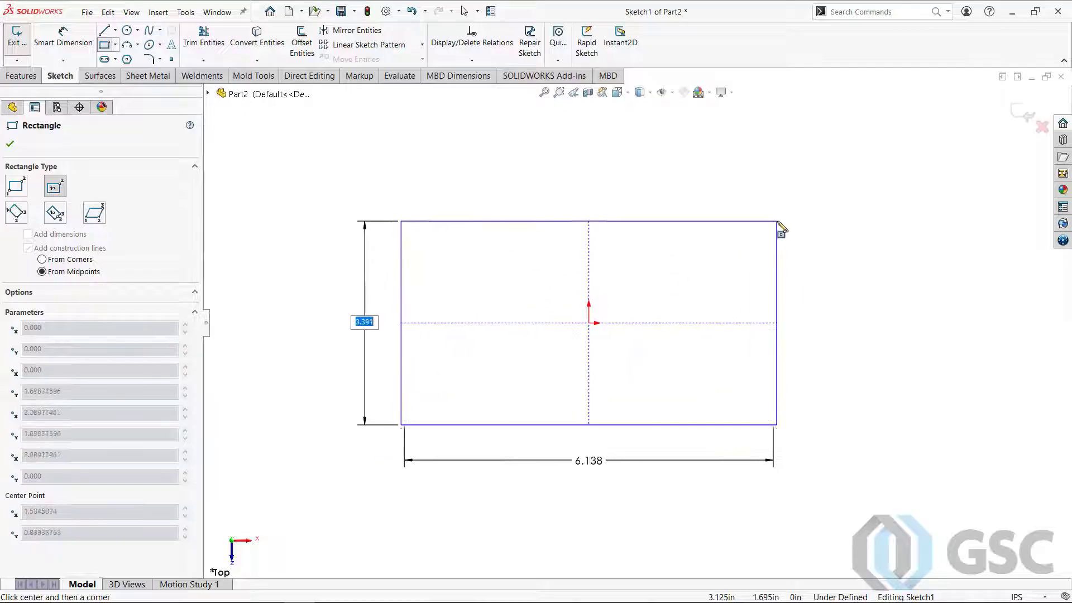
pyautogui.write('24')
pyautogui.press('Return')
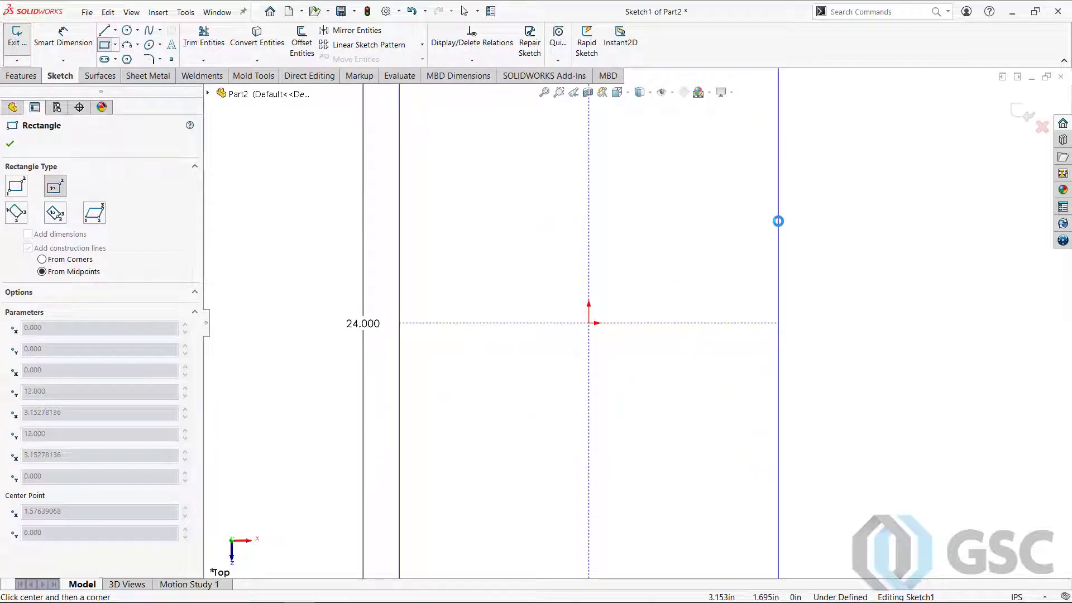
pyautogui.press('Return')
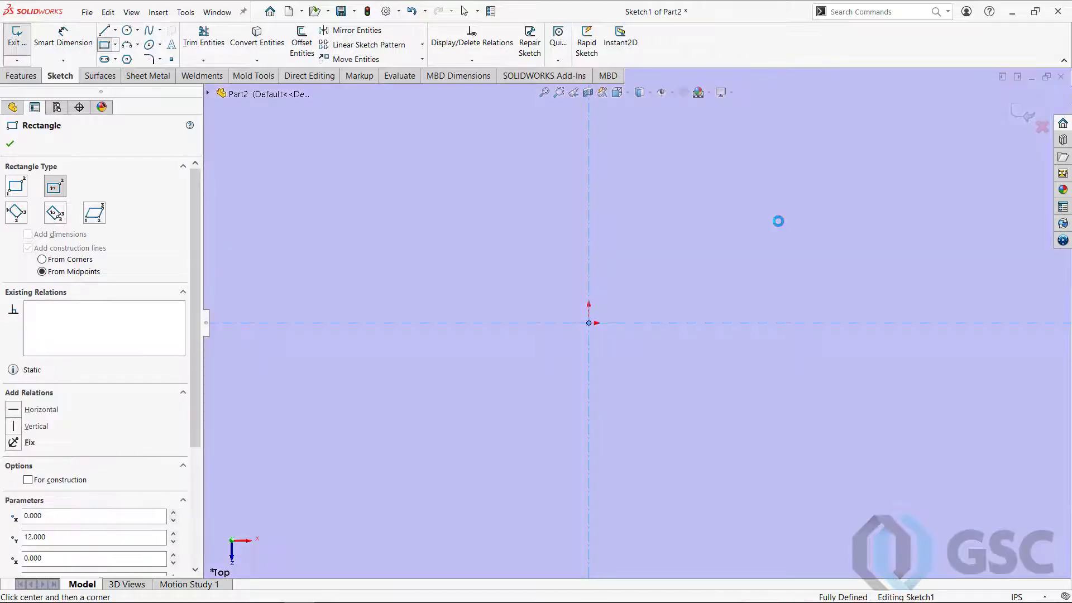
pyautogui.press('f')
pyautogui.hotkey('ctrl', '7')
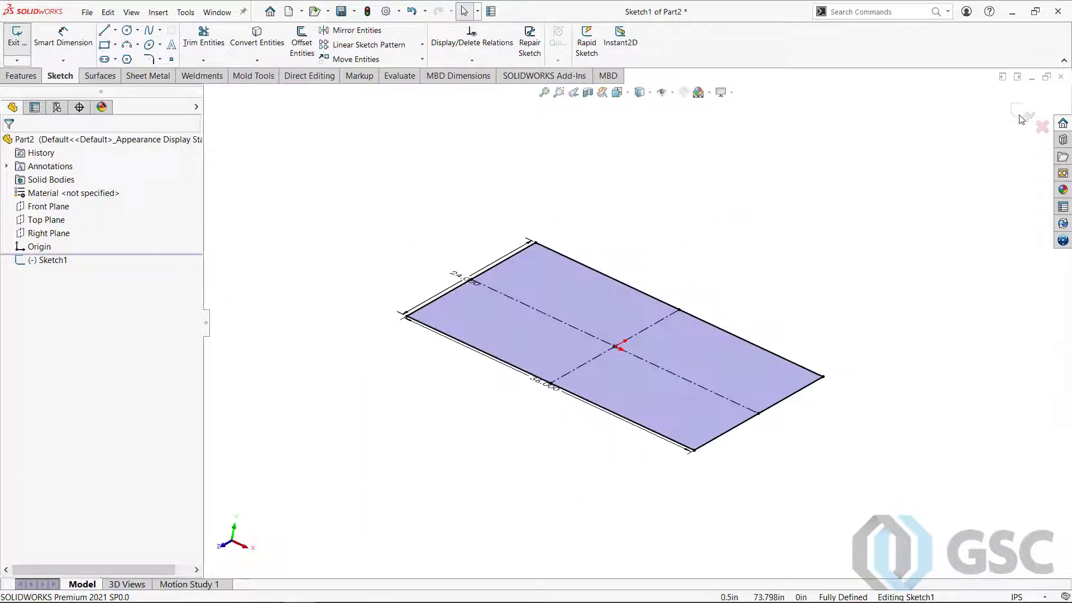
pyautogui.click(1019, 117)
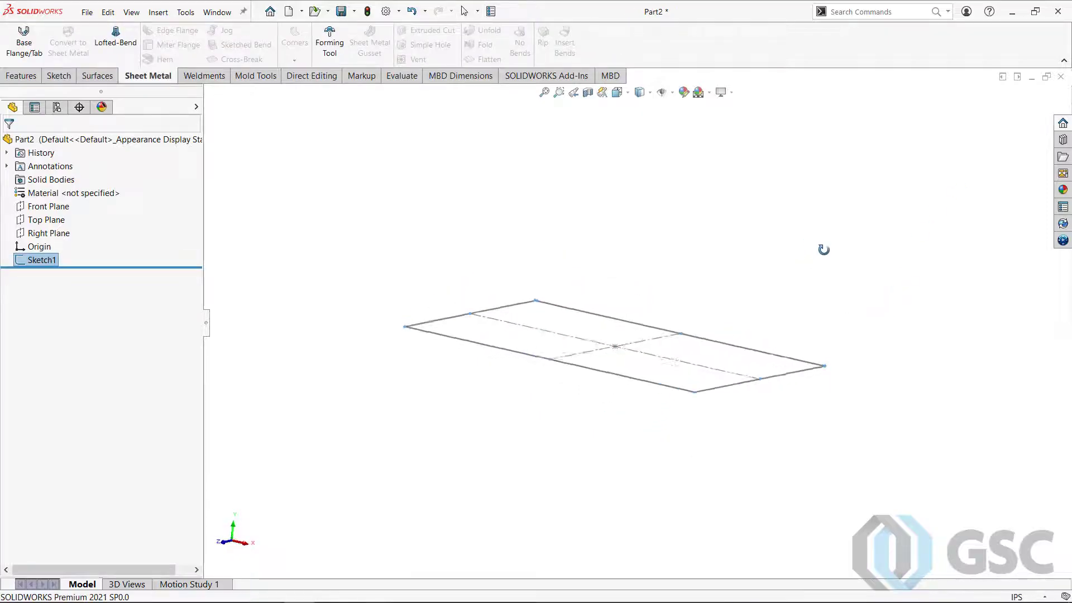
# - Create a reference plane offset 30 in below the Top Plane
pyautogui.click(49, 220)
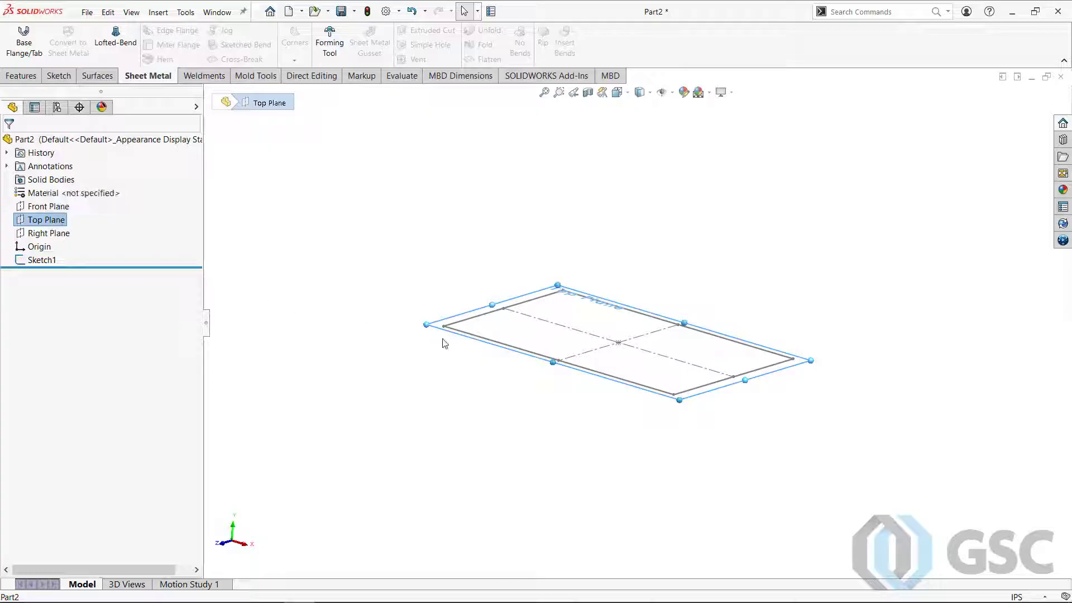
pyautogui.keyDown('ctrl'); pyautogui.moveTo(445, 335); pyautogui.dragTo(482, 499); pyautogui.keyUp('ctrl')
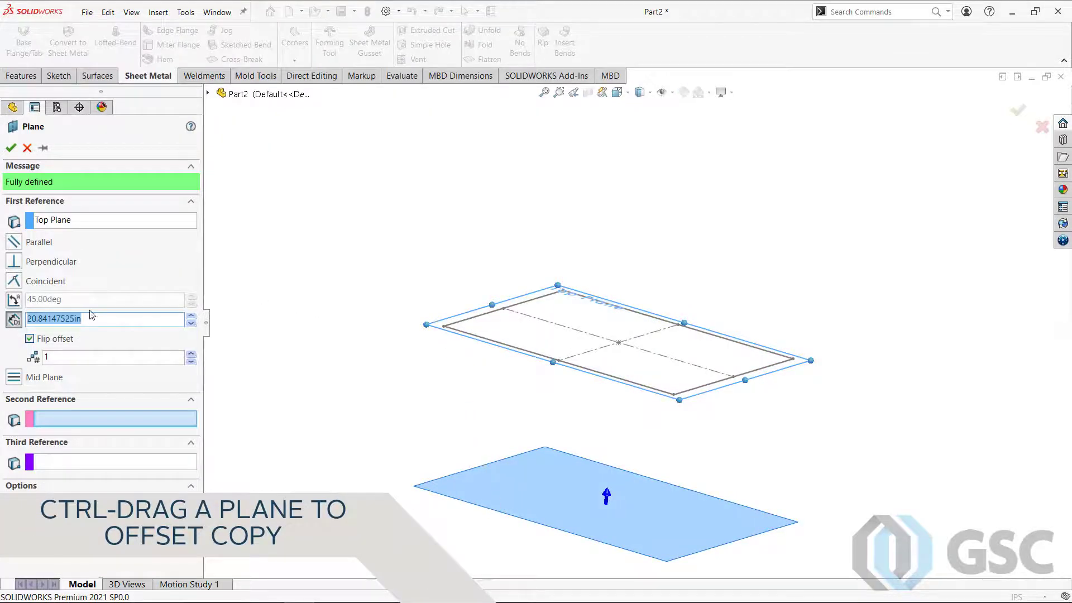
pyautogui.write('30')
pyautogui.press('Return')
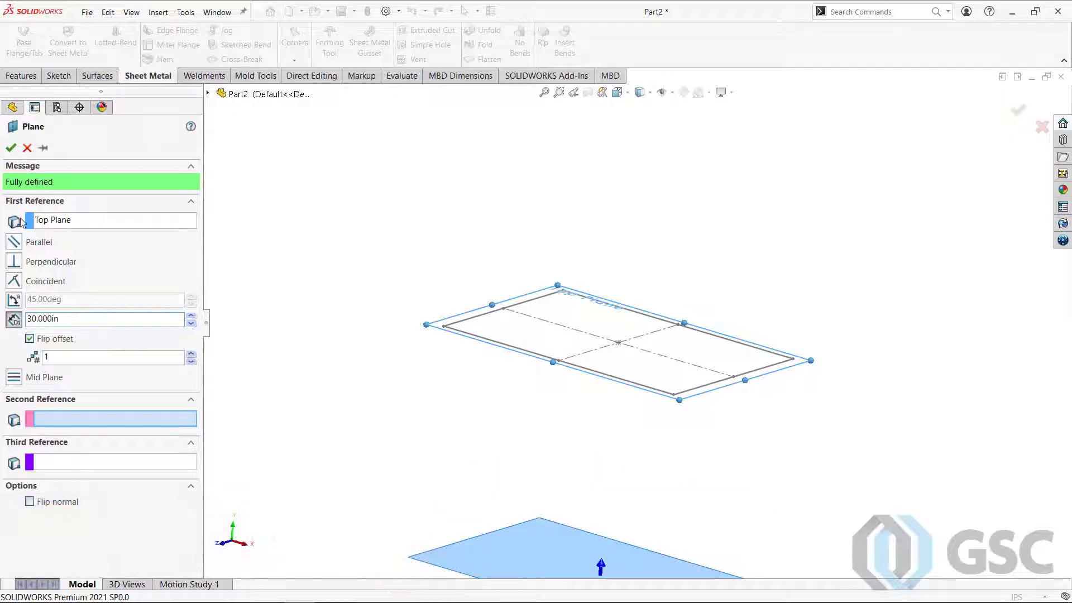
pyautogui.click(11, 148)
pyautogui.press('z')
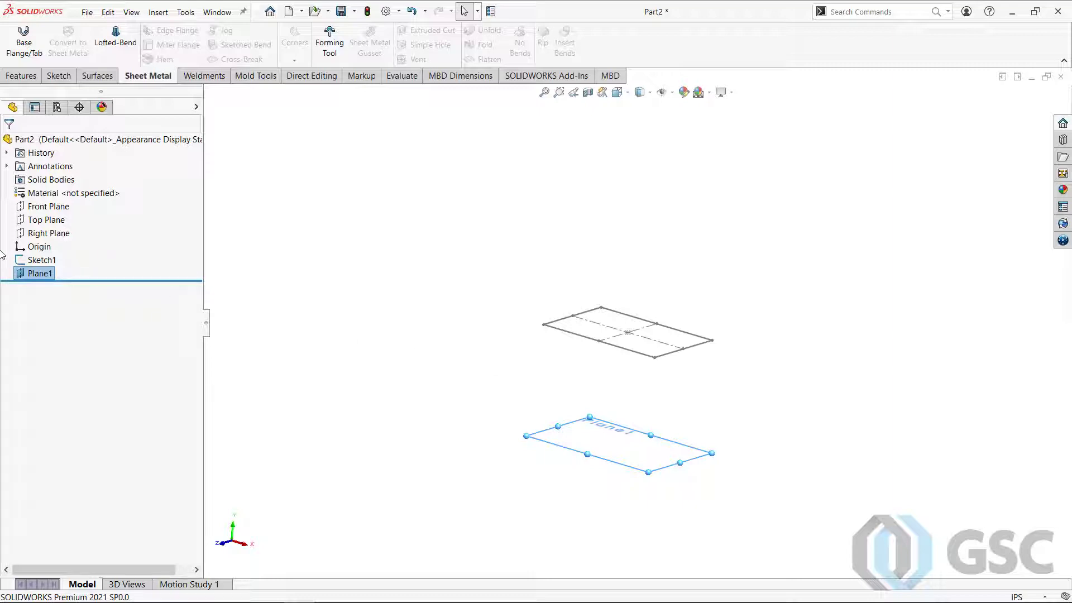
# - Sketch a center rectangle about 13 in wide and 5.25 in high on the offset plane, below and slightly left of the origin
pyautogui.click(33, 273)
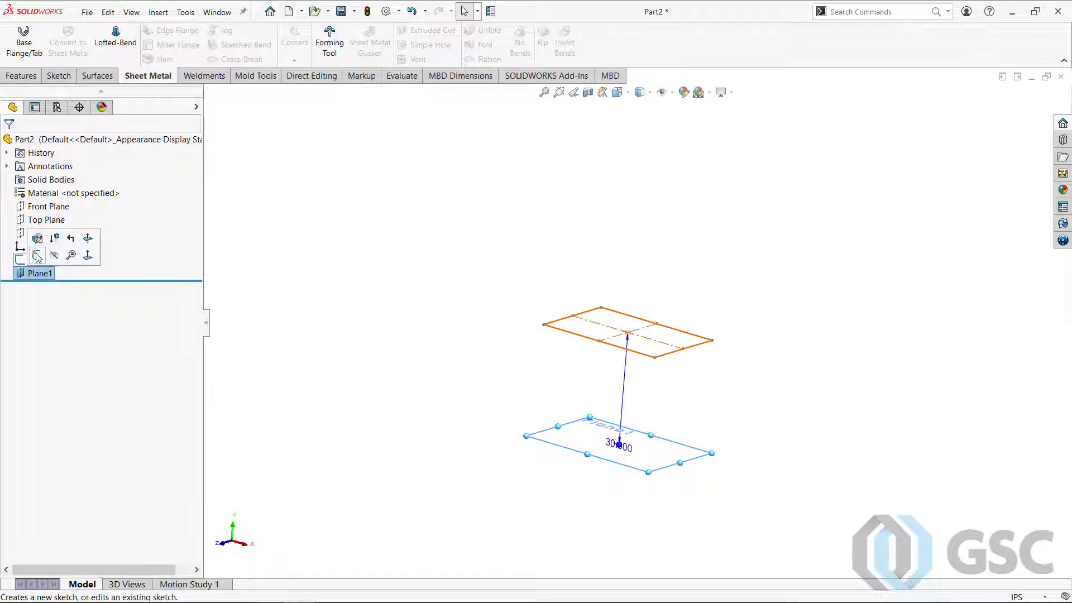
pyautogui.click(37, 256)
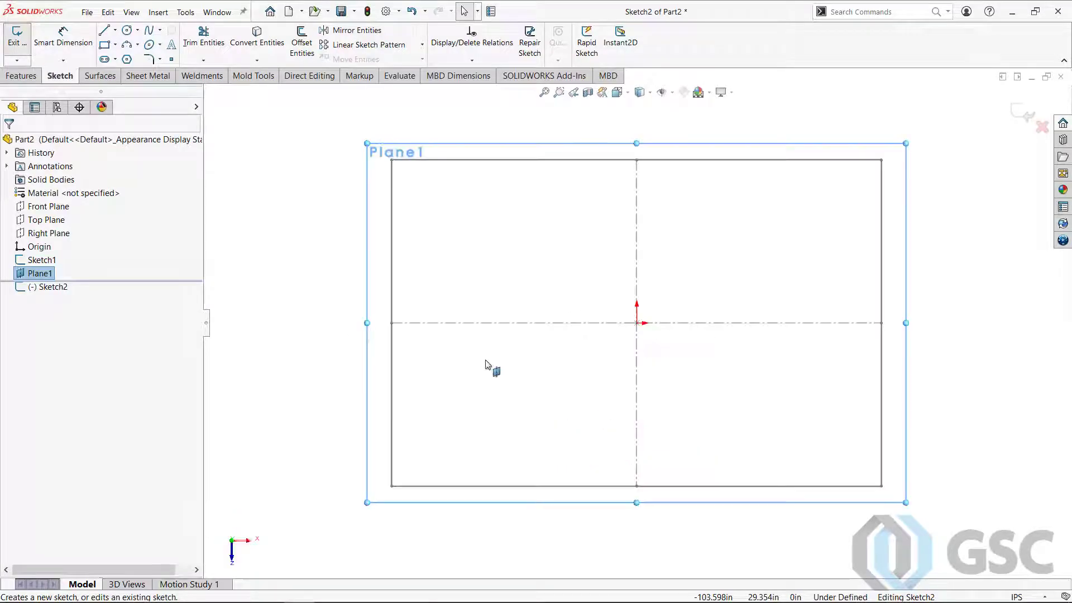
pyautogui.moveTo(698, 420); pyautogui.dragTo(704, 453, button='right')
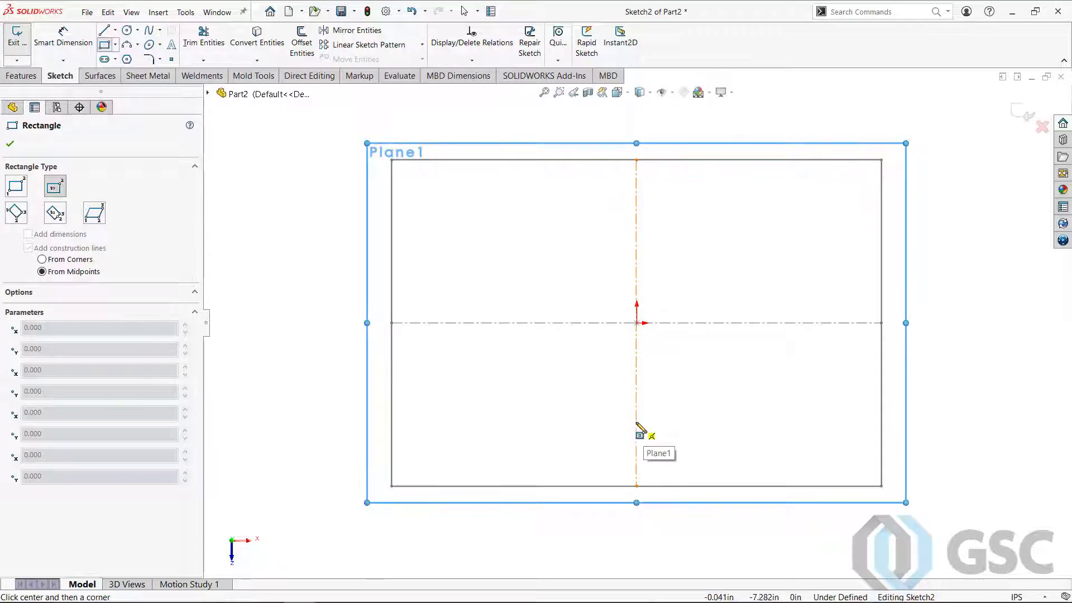
pyautogui.click(619, 424)
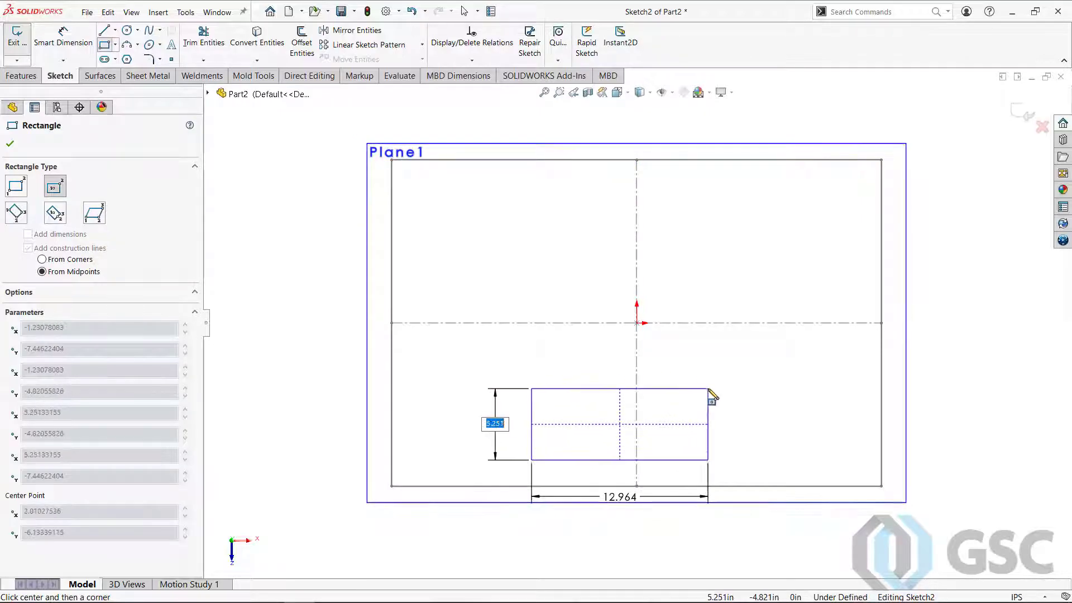
pyautogui.click(709, 390)
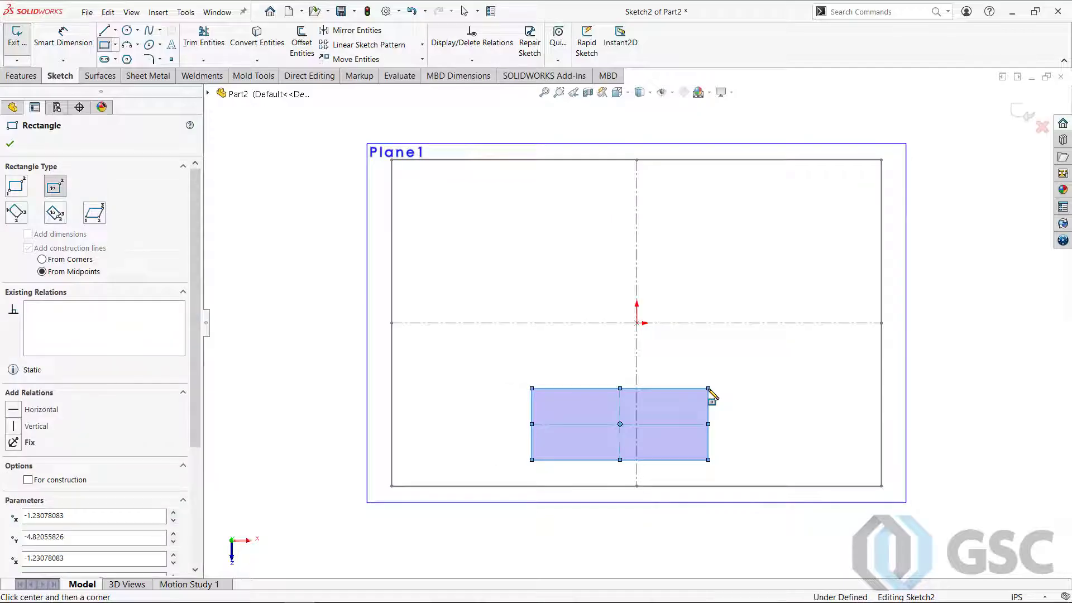
# - Dimension the smaller rectangle with a height of 8 in and a width of 18 in
pyautogui.moveTo(758, 417)
pyautogui.mouseDown(button='right')
pyautogui.moveTo(761, 375)
pyautogui.moveTo(746, 358)
pyautogui.mouseUp(button='right')
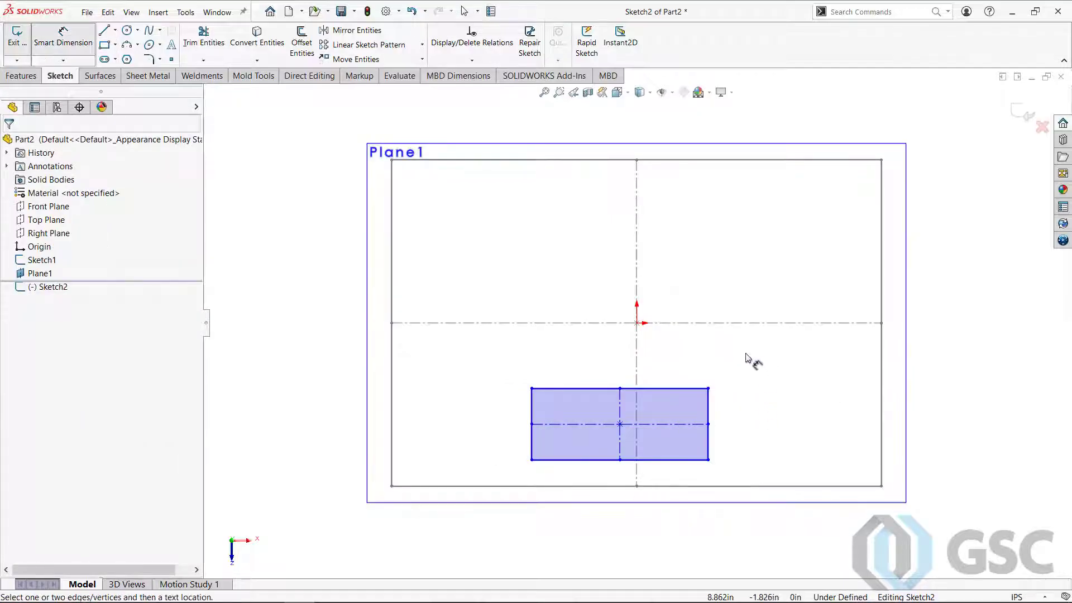
pyautogui.click(531, 446)
pyautogui.click(488, 439)
pyautogui.write('8')
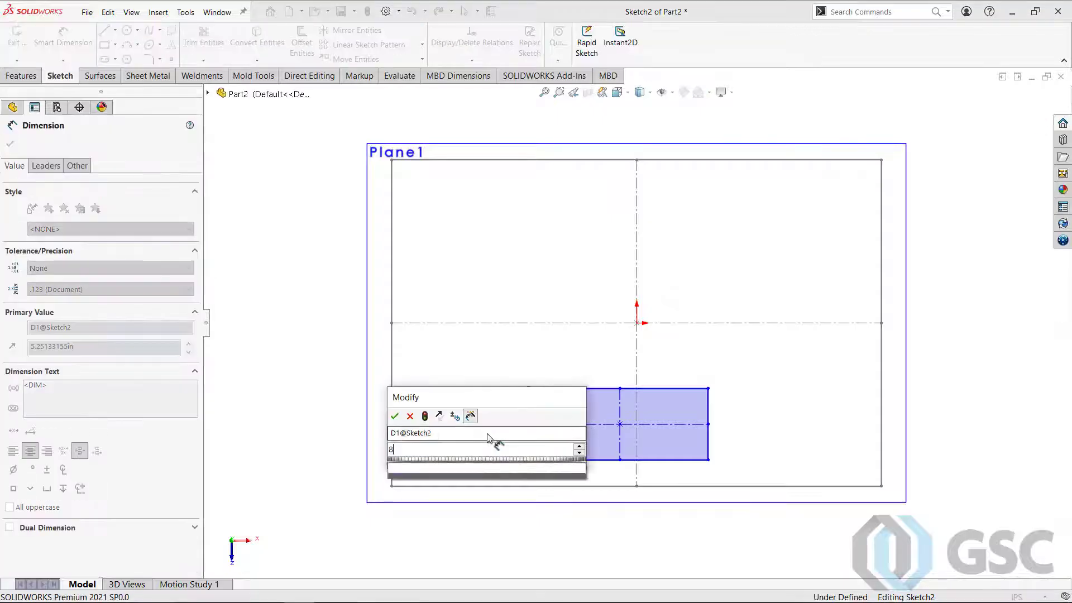
pyautogui.press('Return')
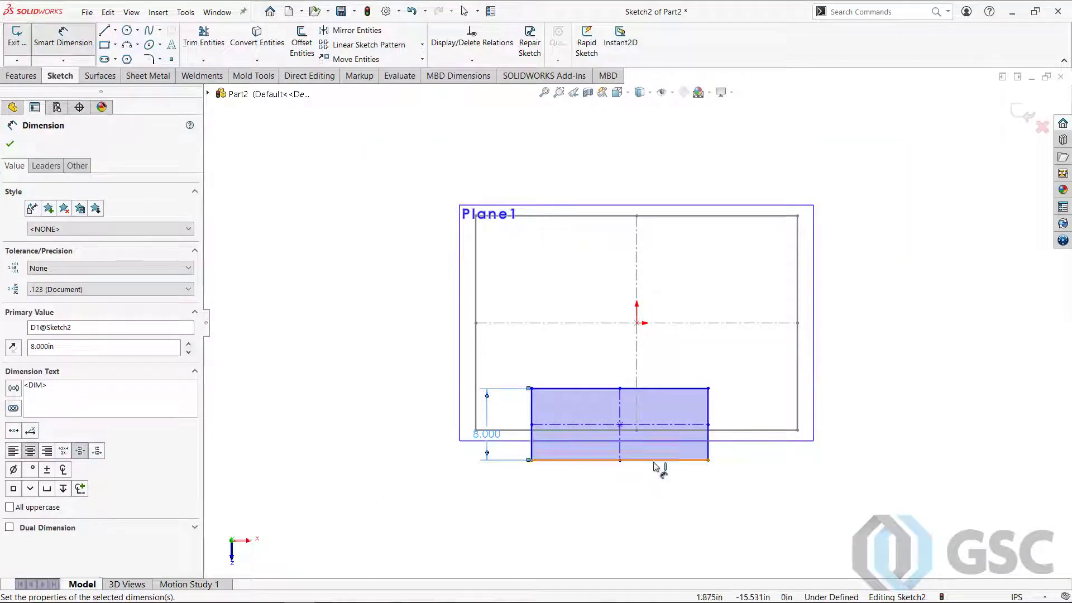
pyautogui.click(657, 464)
pyautogui.click(624, 491)
pyautogui.write('18')
pyautogui.press('Return')
pyautogui.press('Escape')
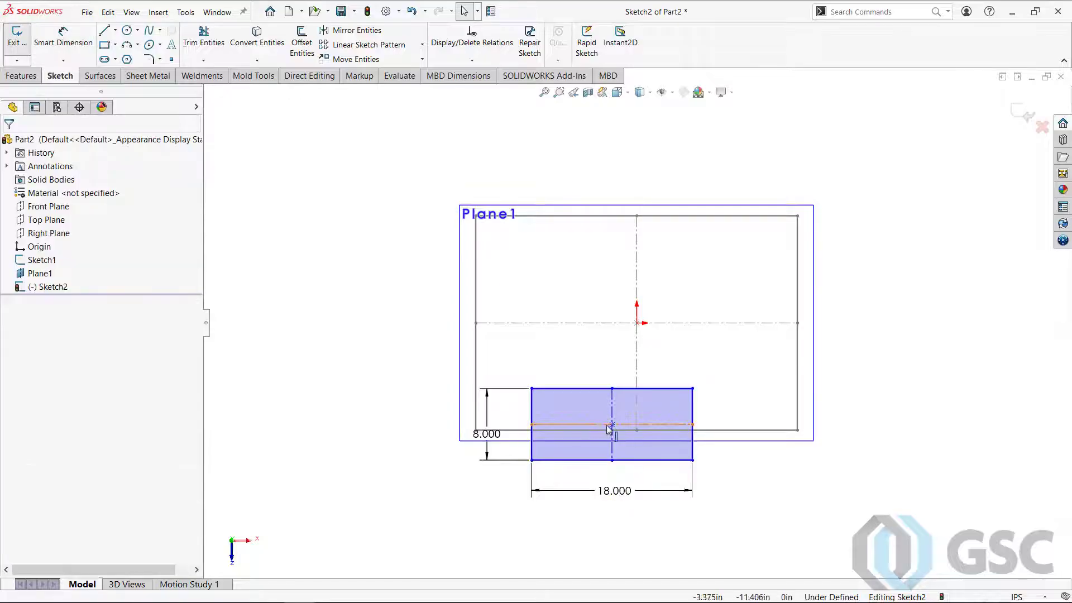
# - Move the smaller rectangle's center to about 1.4 in left of and 6.6 in below the origin, and finish the sketch
pyautogui.moveTo(612, 425); pyautogui.dragTo(621, 381)
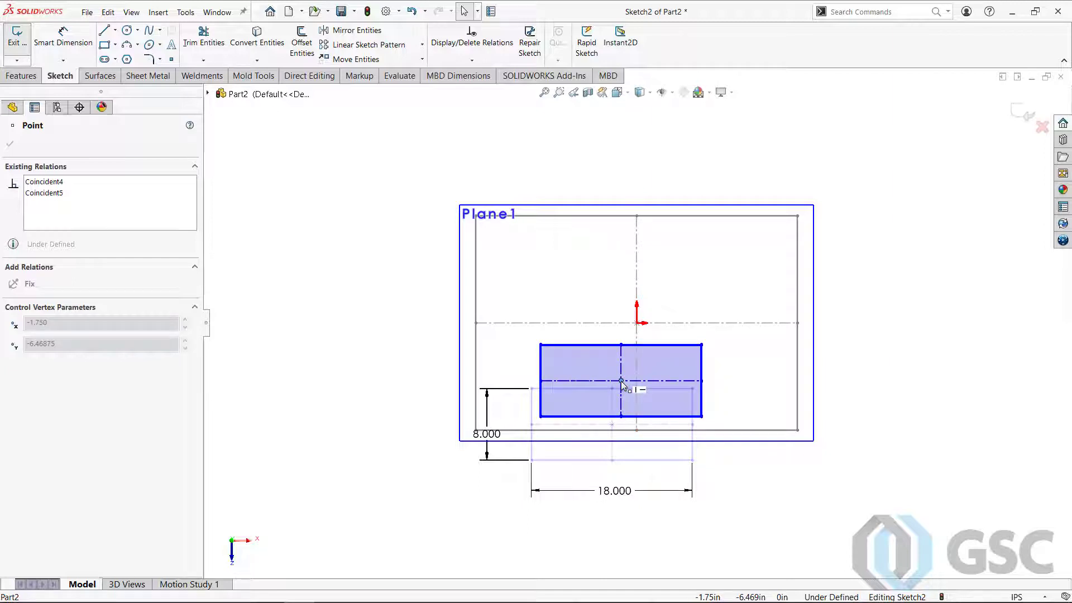
pyautogui.moveTo(621, 382); pyautogui.dragTo(625, 382)
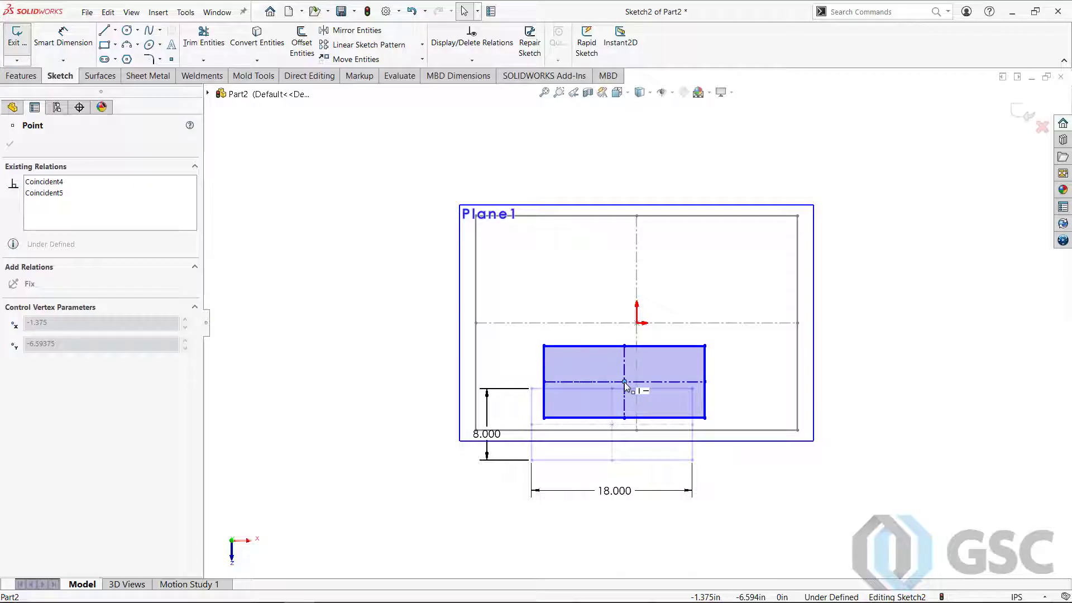
pyautogui.moveTo(624, 382); pyautogui.dragTo(624, 382)
pyautogui.click(740, 497)
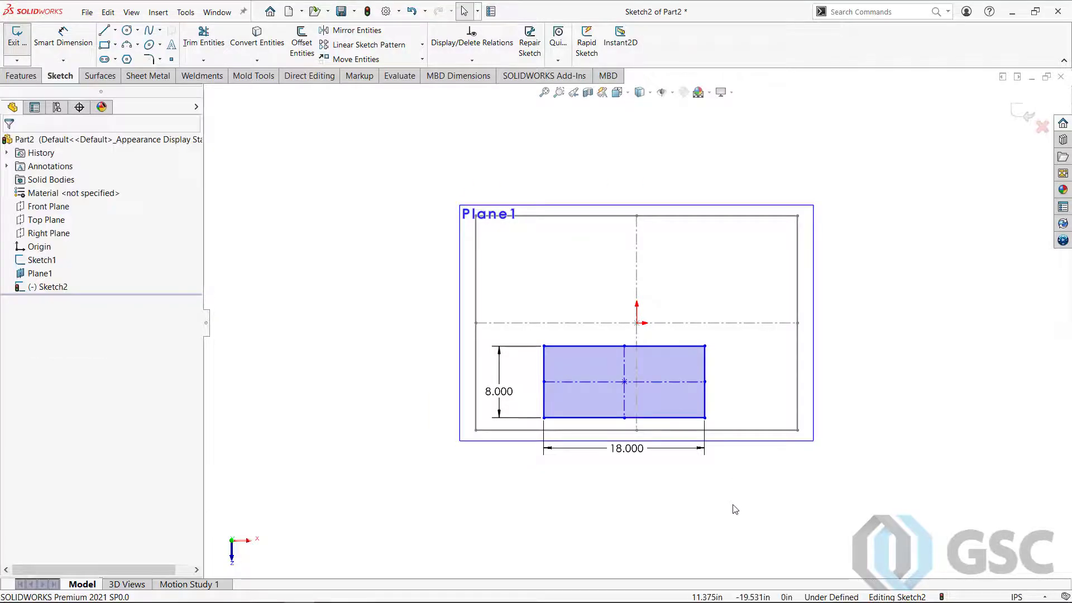
pyautogui.click(1025, 114)
# - Hide the offset reference plane so that only the two rectangle sketches are displayed
pyautogui.click(672, 524)
pyautogui.moveTo(686, 466)
pyautogui.mouseDown(button='middle')
pyautogui.moveTo(677, 355)
pyautogui.moveTo(644, 335)
pyautogui.mouseUp(button='middle')
pyautogui.click(688, 423)
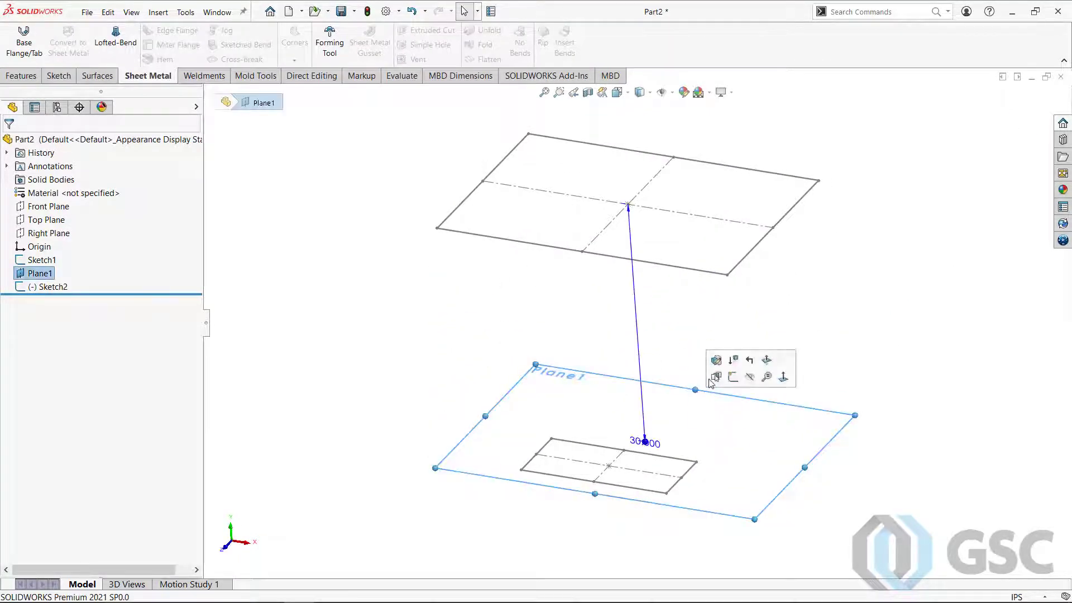
pyautogui.click(677, 371)
# - Create a solid Lofted Boss/Base from the large upper rectangle to the small lower rectangle, picking matching corners
pyautogui.moveTo(677, 372); pyautogui.dragTo(361, 195, button='middle')
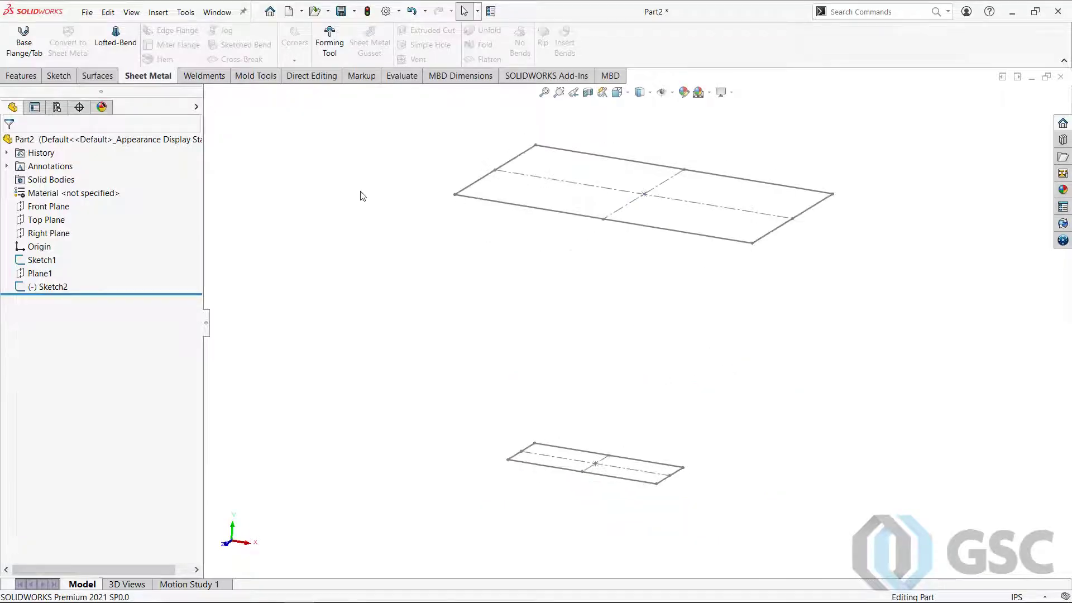
pyautogui.moveTo(562, 259)
pyautogui.keyDown('ctrl'); pyautogui.mouseDown(button='middle')
pyautogui.moveTo(555, 268)
pyautogui.moveTo(567, 279)
pyautogui.mouseUp(button='middle'); pyautogui.keyUp('ctrl')
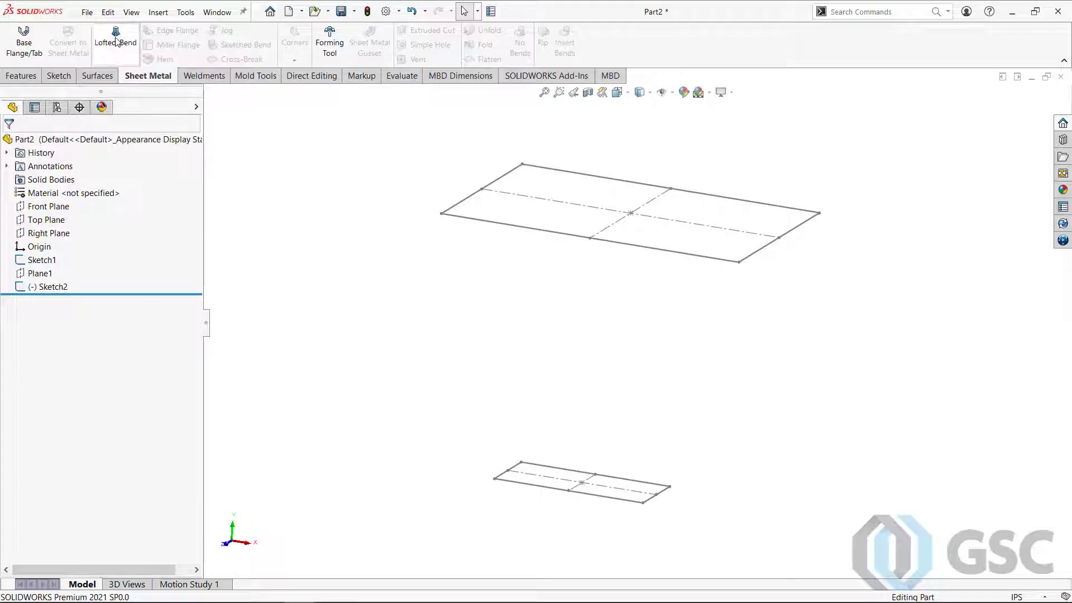
pyautogui.click(28, 77)
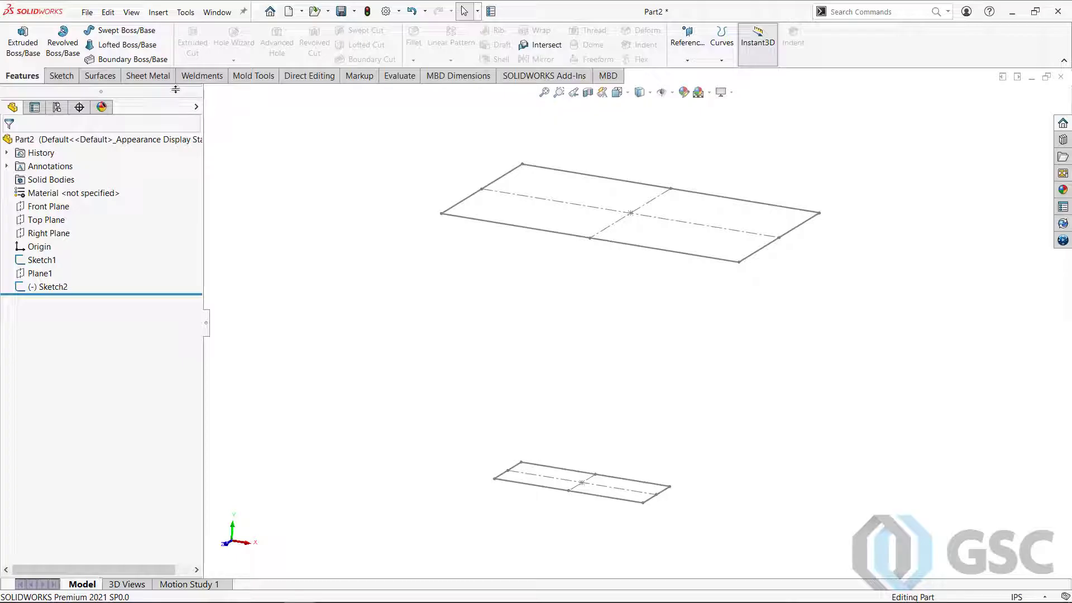
pyautogui.click(137, 49)
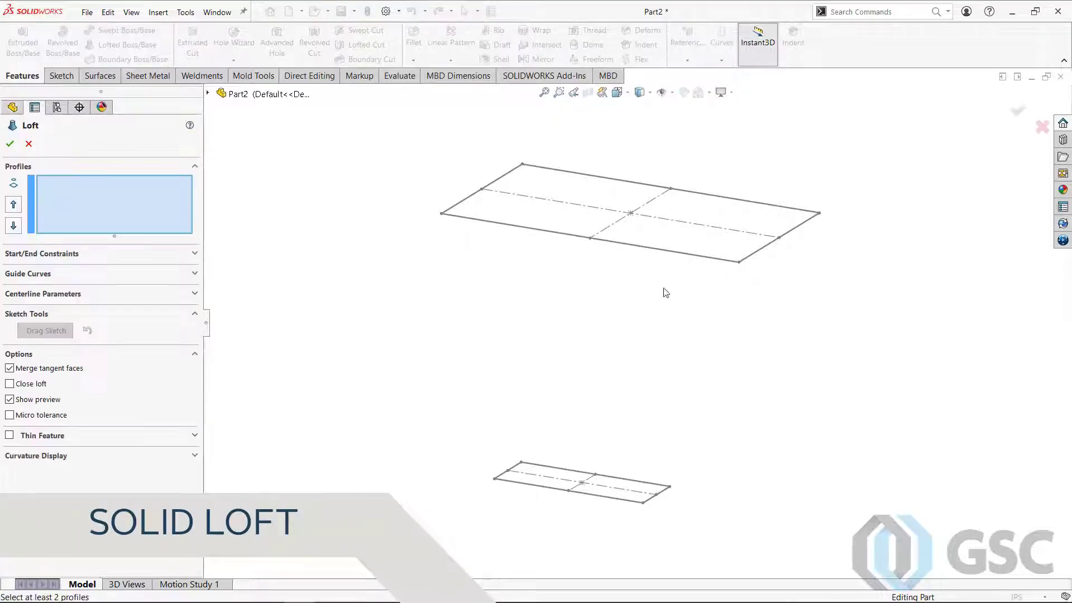
pyautogui.click(733, 267)
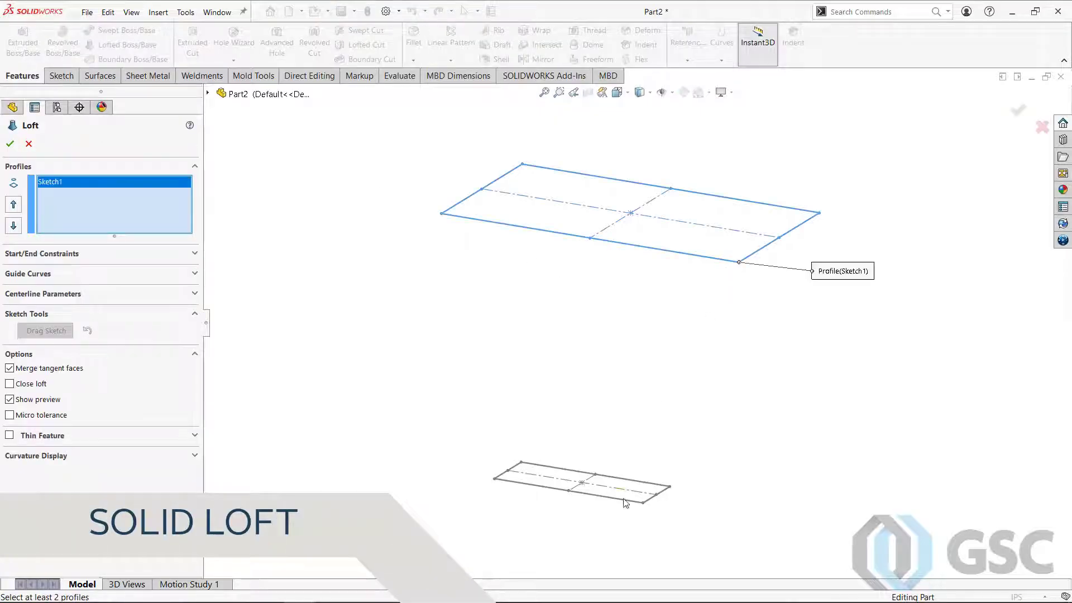
pyautogui.click(639, 502)
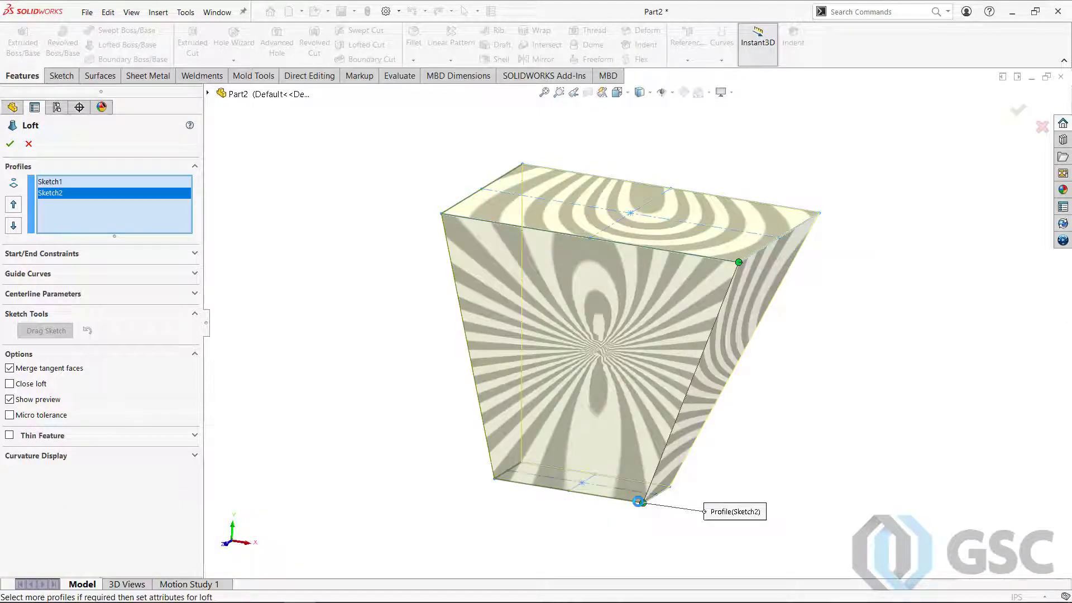
pyautogui.press('Return')
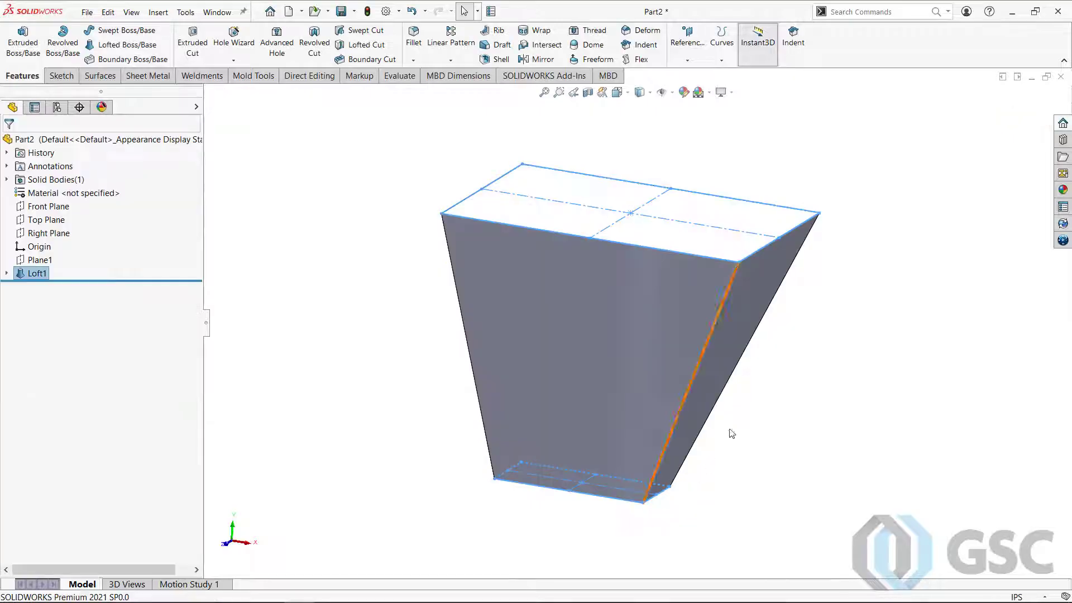
pyautogui.click(786, 392)
pyautogui.moveTo(809, 380)
pyautogui.mouseDown(button='middle')
pyautogui.moveTo(856, 318)
pyautogui.moveTo(789, 375)
pyautogui.moveTo(799, 379)
pyautogui.mouseUp(button='middle')
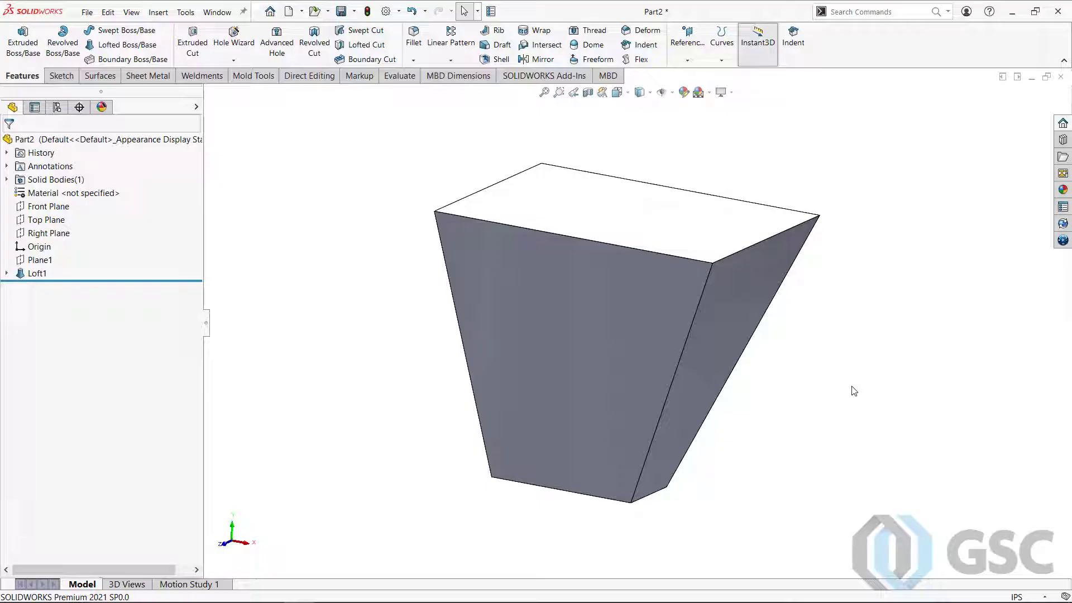
# - Start a sketch on the loft's large top face and offset its outline 2 in outward
pyautogui.click(637, 230)
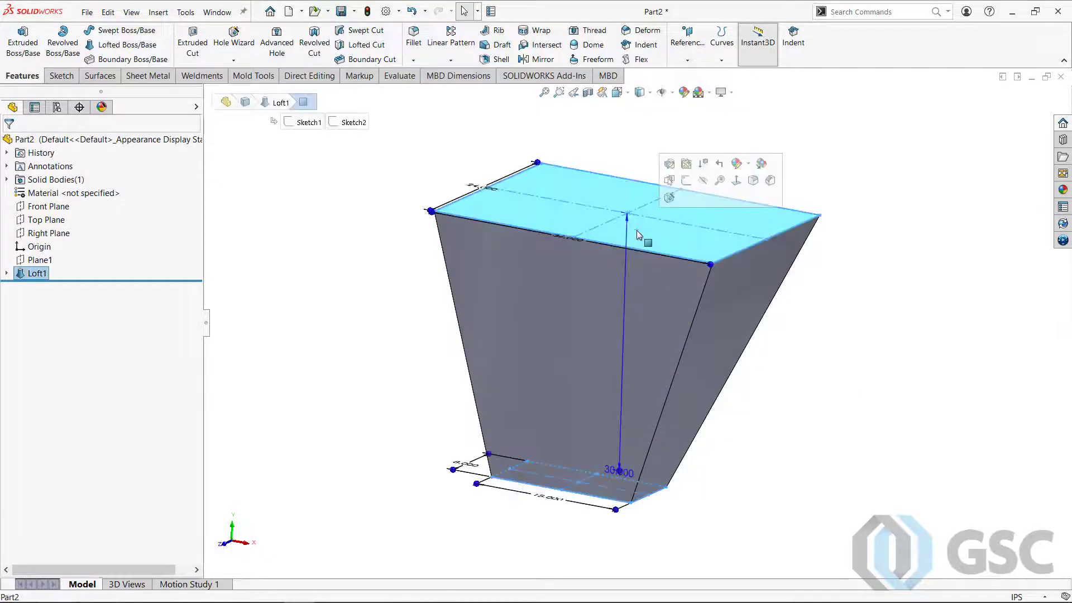
pyautogui.click(686, 180)
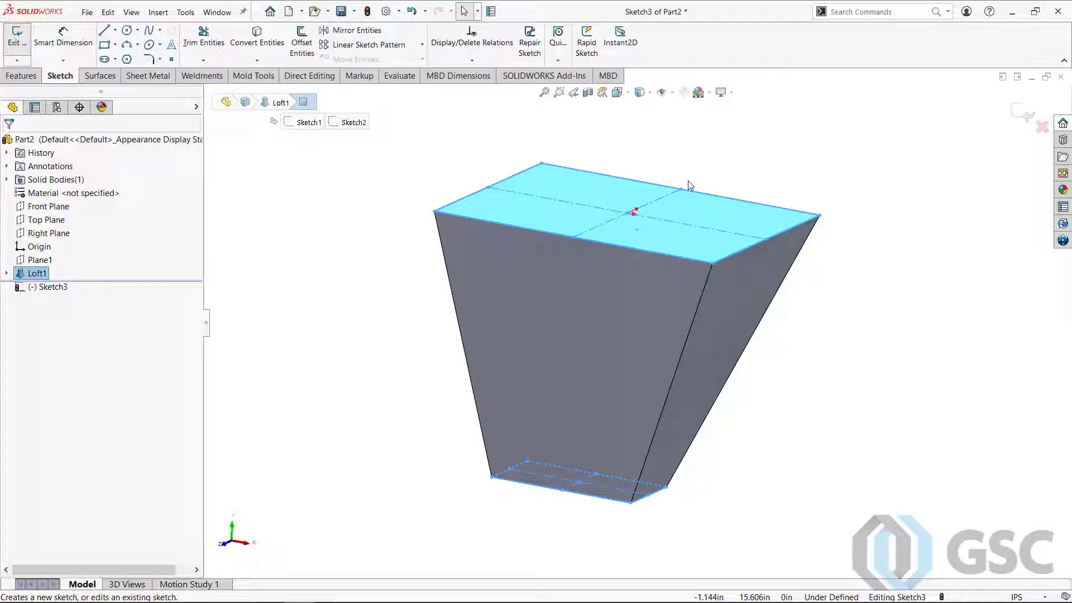
pyautogui.click(302, 47)
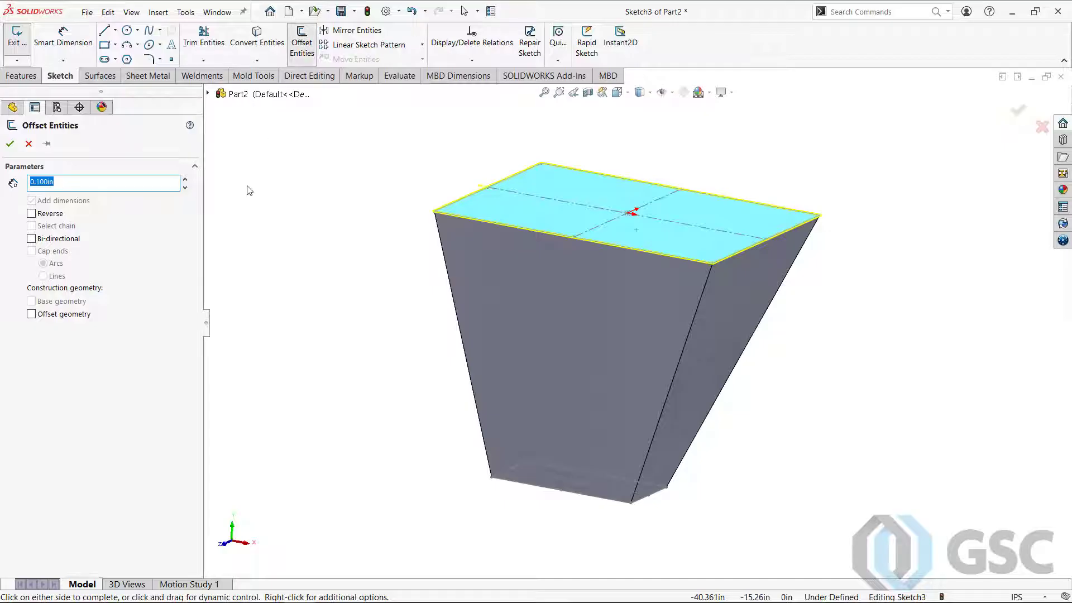
pyautogui.write('2')
pyautogui.press('Return')
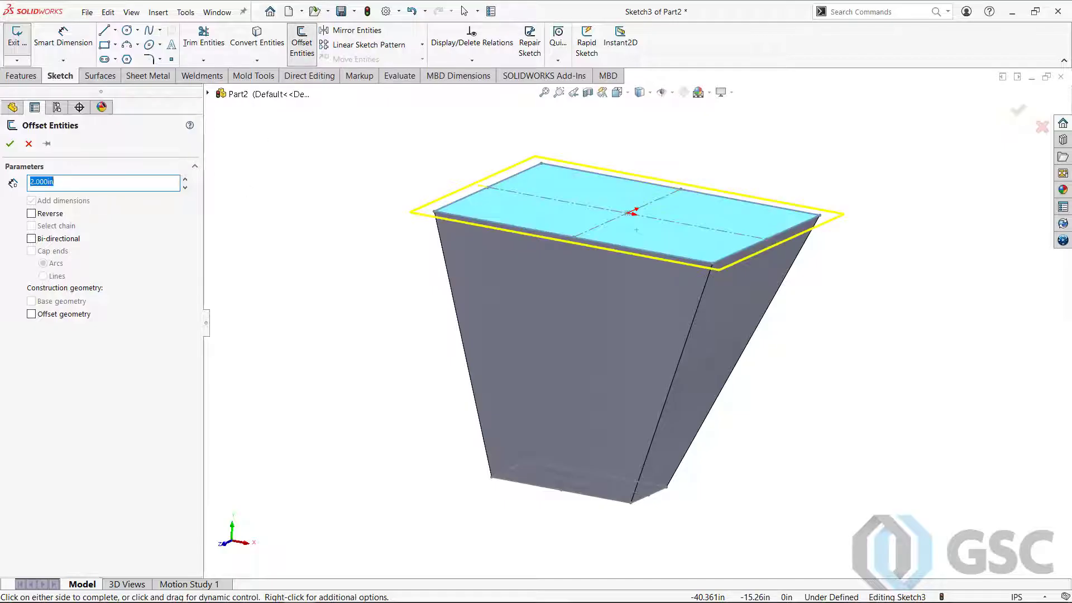
pyautogui.click(220, 209)
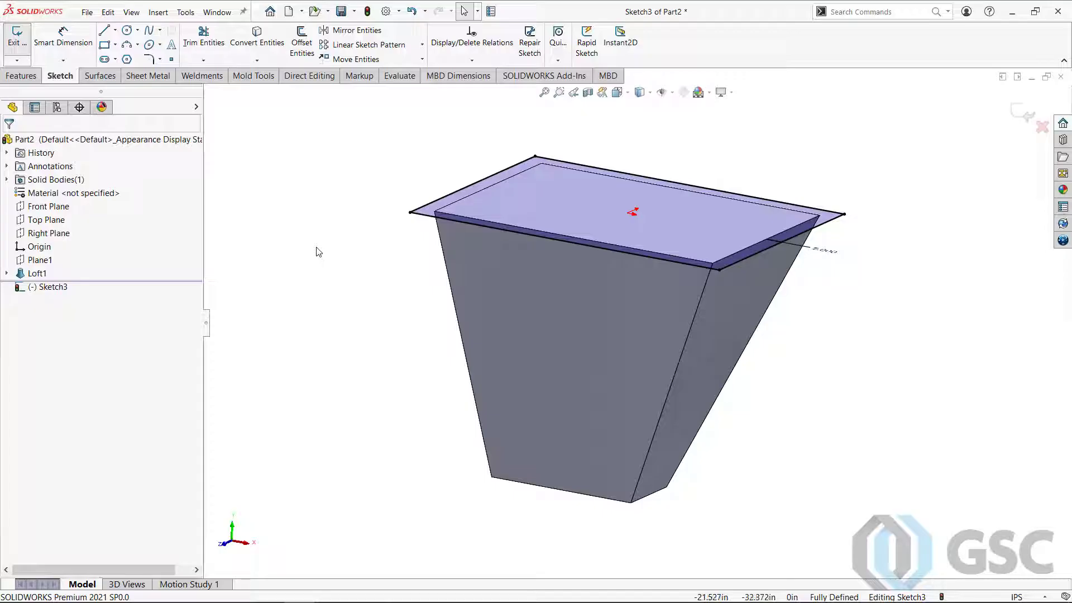
# - Extrude the offset outline upward by 1 in with a blind boss merged to the loft, forming a top flange
pyautogui.click(23, 78)
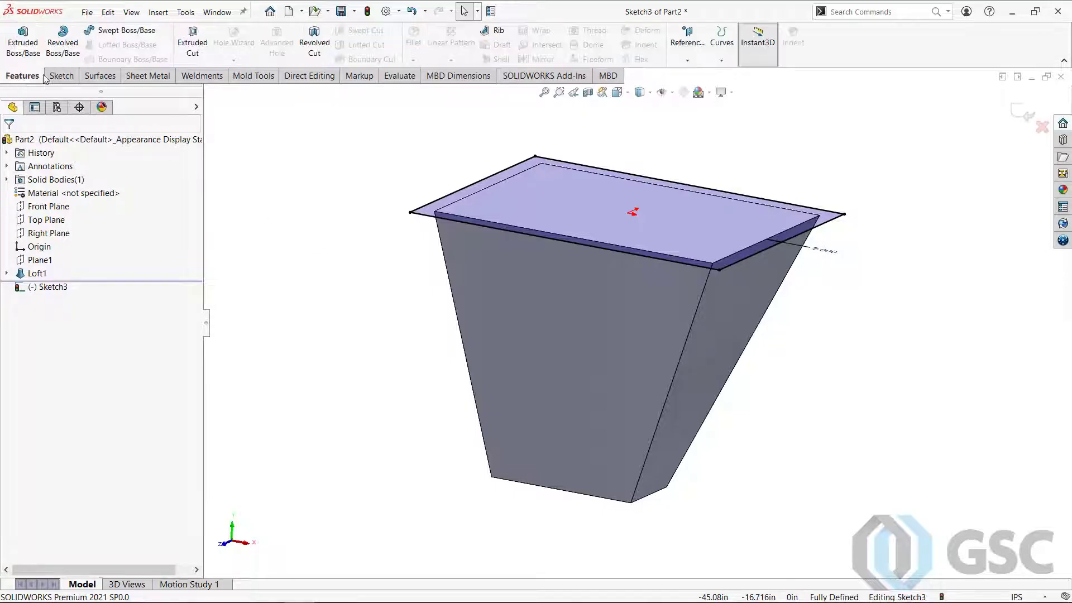
pyautogui.click(27, 49)
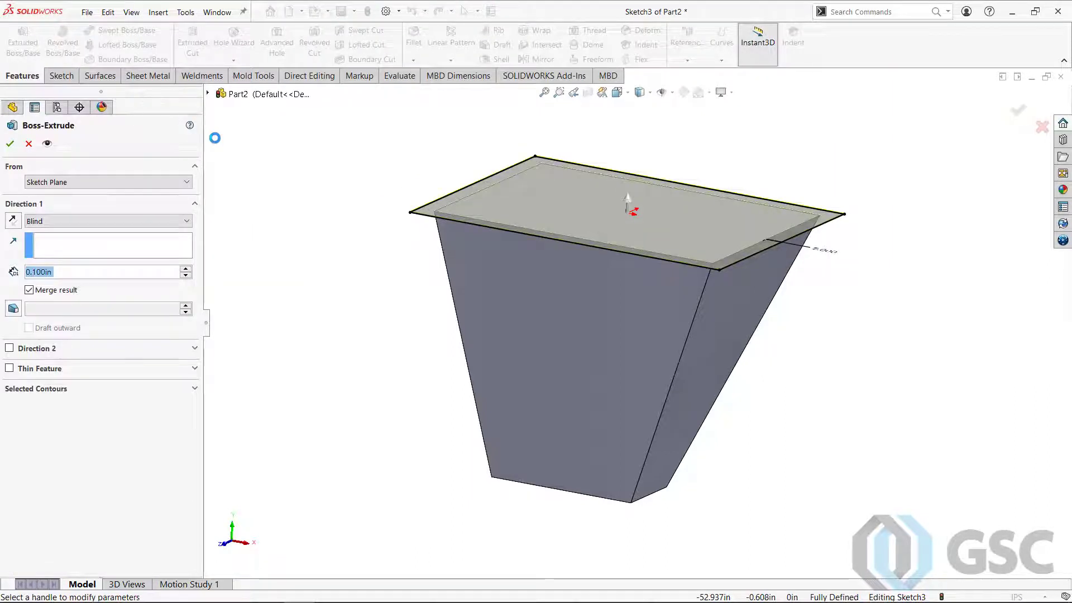
pyautogui.write('1')
pyautogui.press('Return')
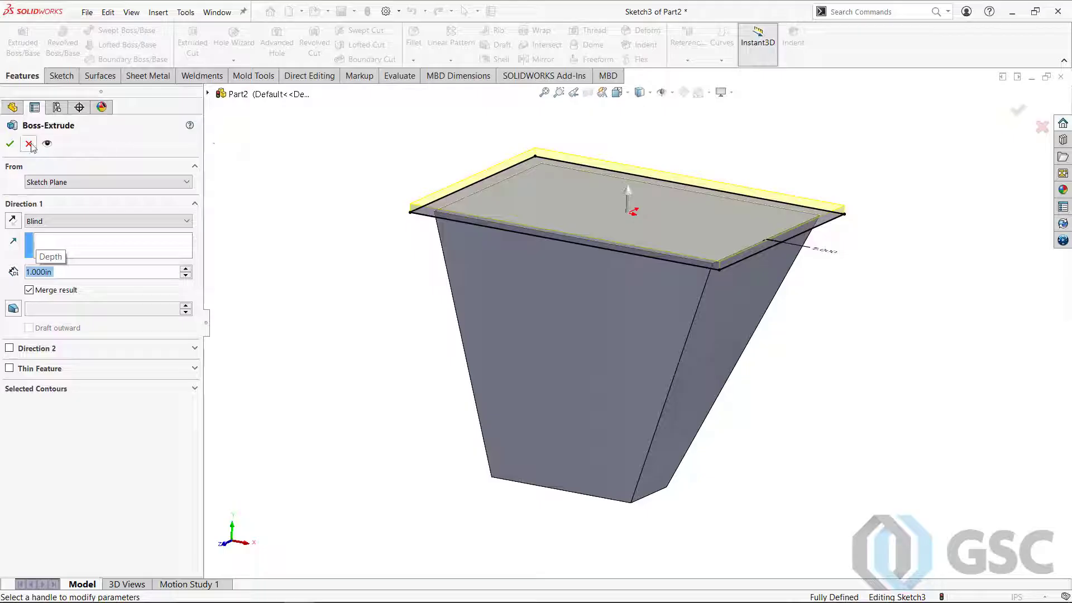
pyautogui.click(10, 143)
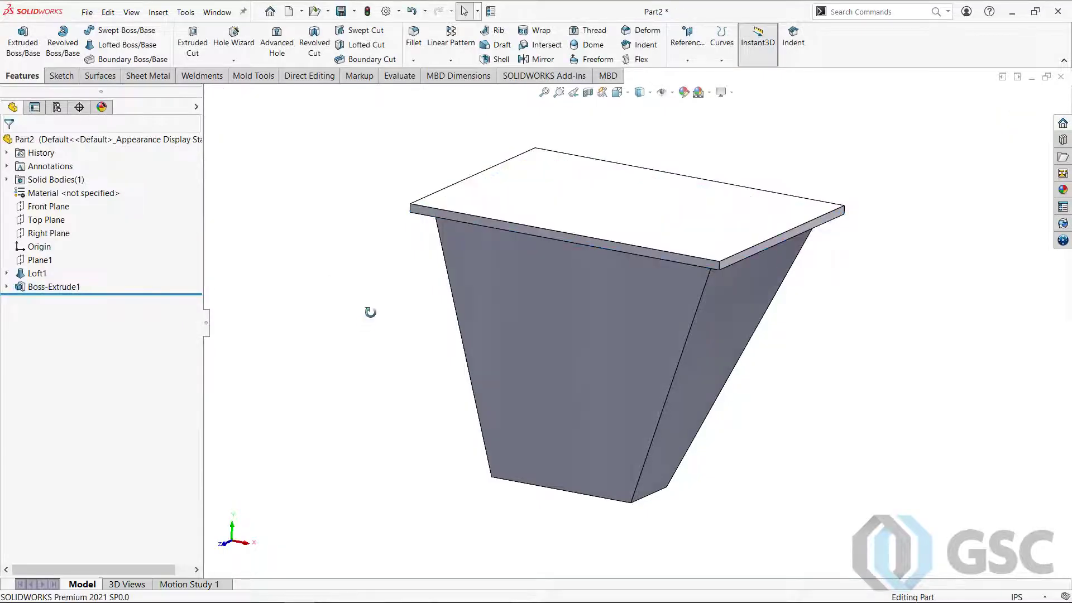
# - Start a sketch on the loft's small bottom face, convert the face's edges into sketch entities and finish the sketch
pyautogui.moveTo(370, 311); pyautogui.dragTo(373, 206, button='middle')
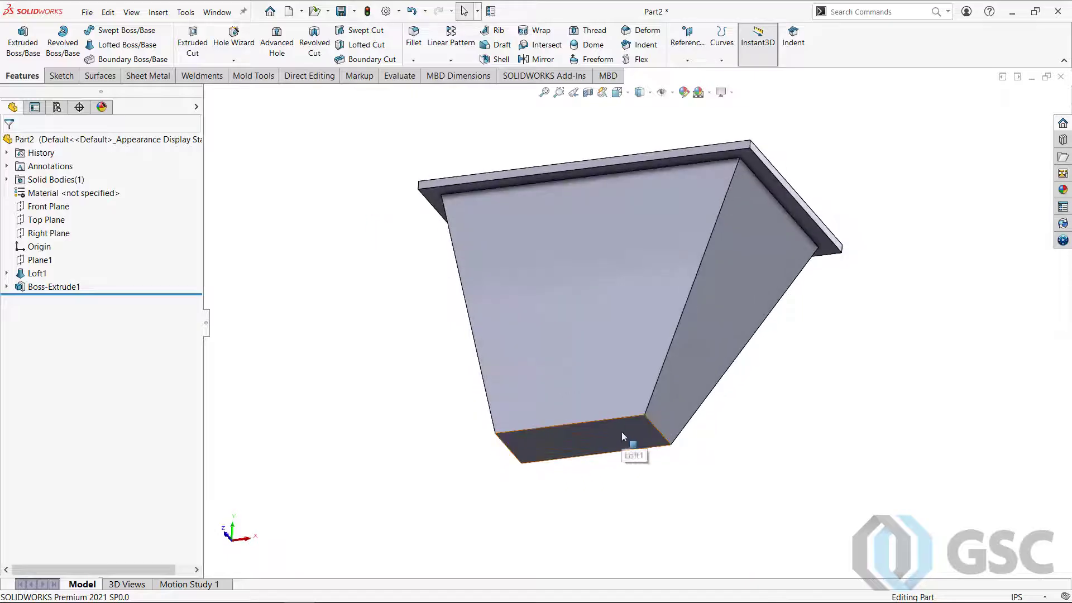
pyautogui.click(623, 434)
pyautogui.click(671, 385)
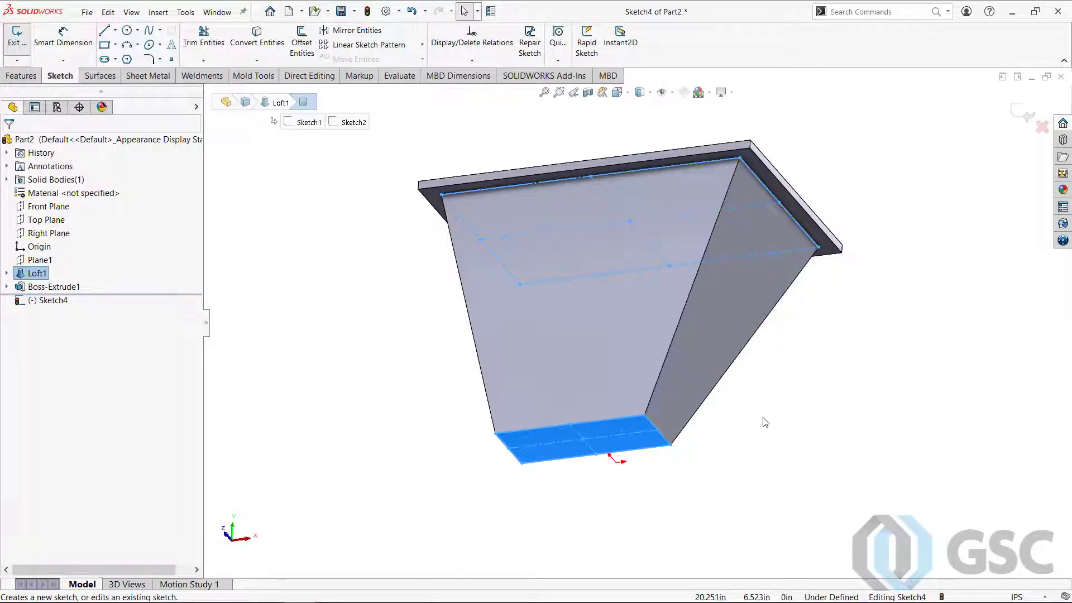
pyautogui.press('s')
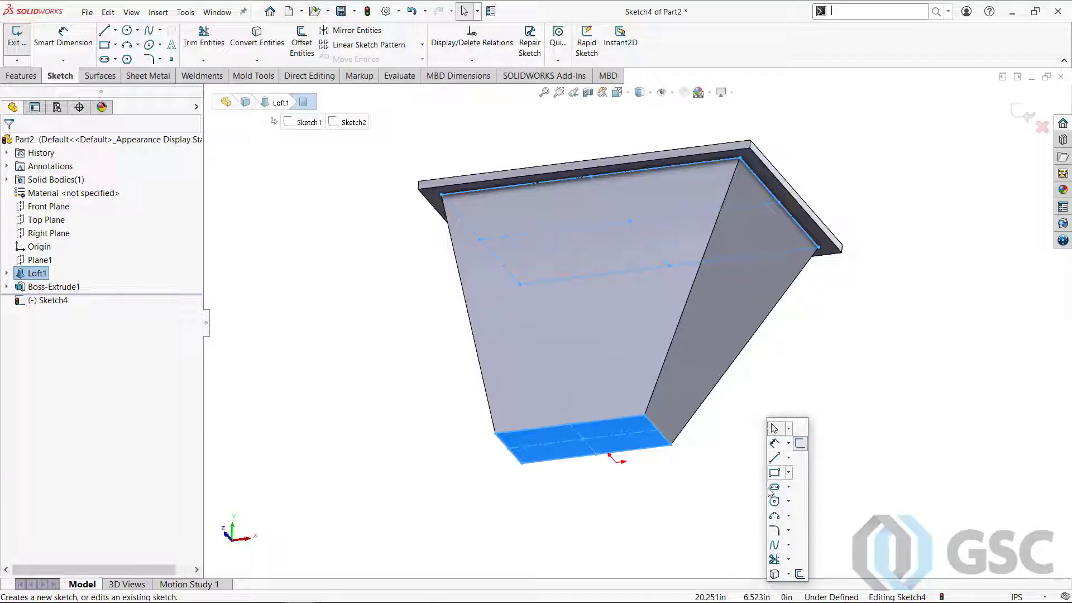
pyautogui.click(742, 538)
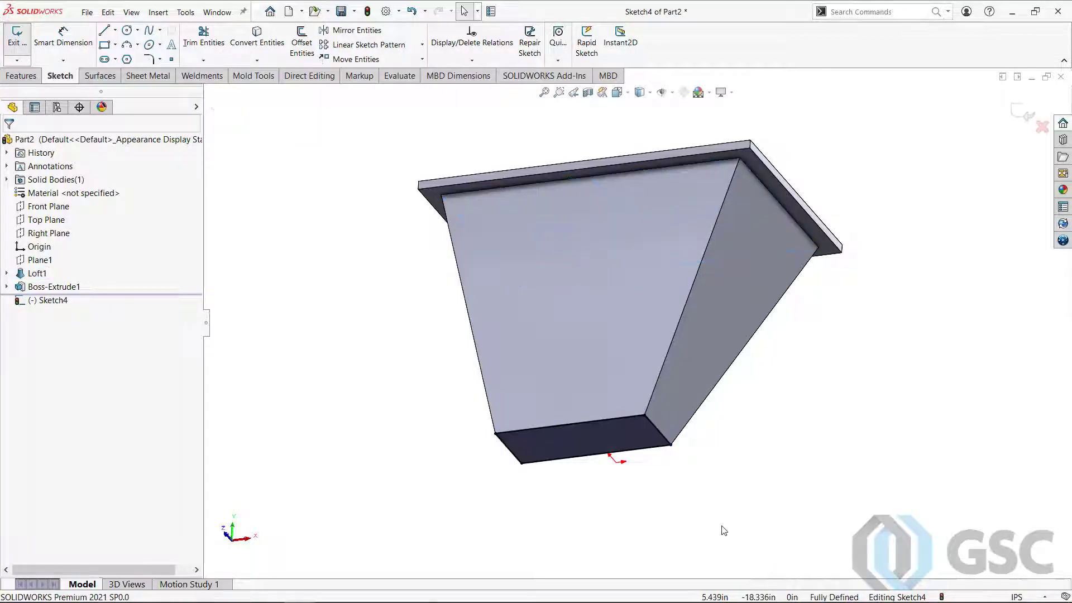
pyautogui.hotkey('ctrl', 'b')
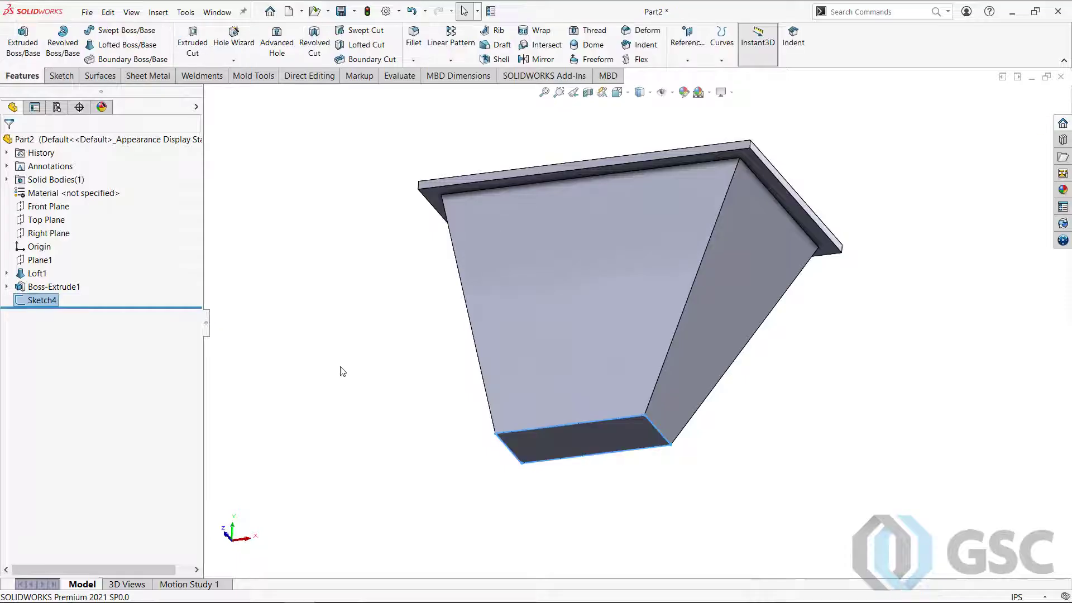
# - Extrude the small bottom rectangle downward by 8 in as a blind boss merged with the loft
pyautogui.press('s')
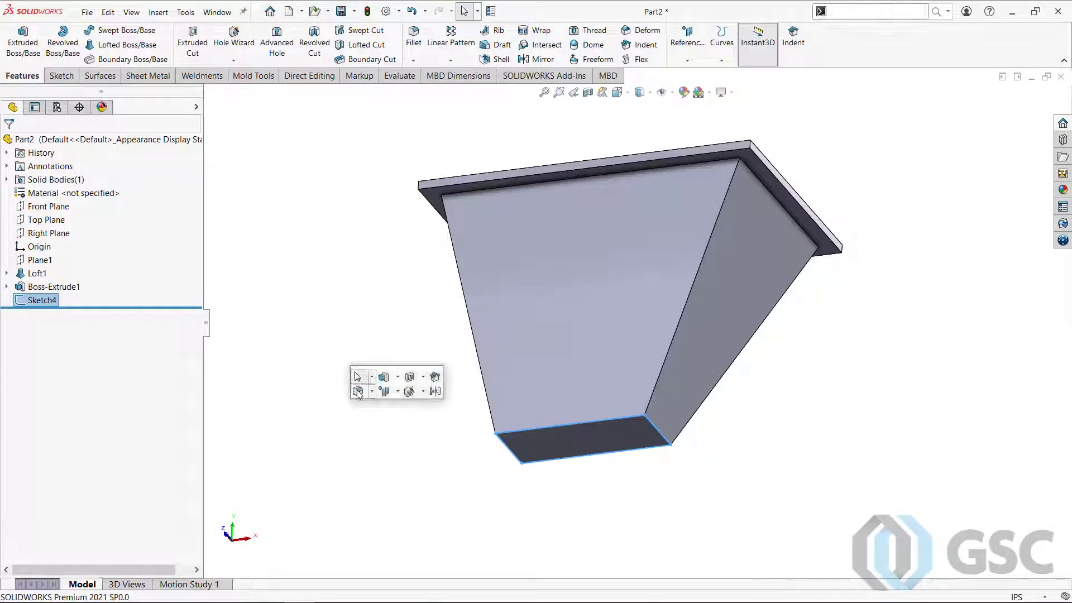
pyautogui.click(385, 377)
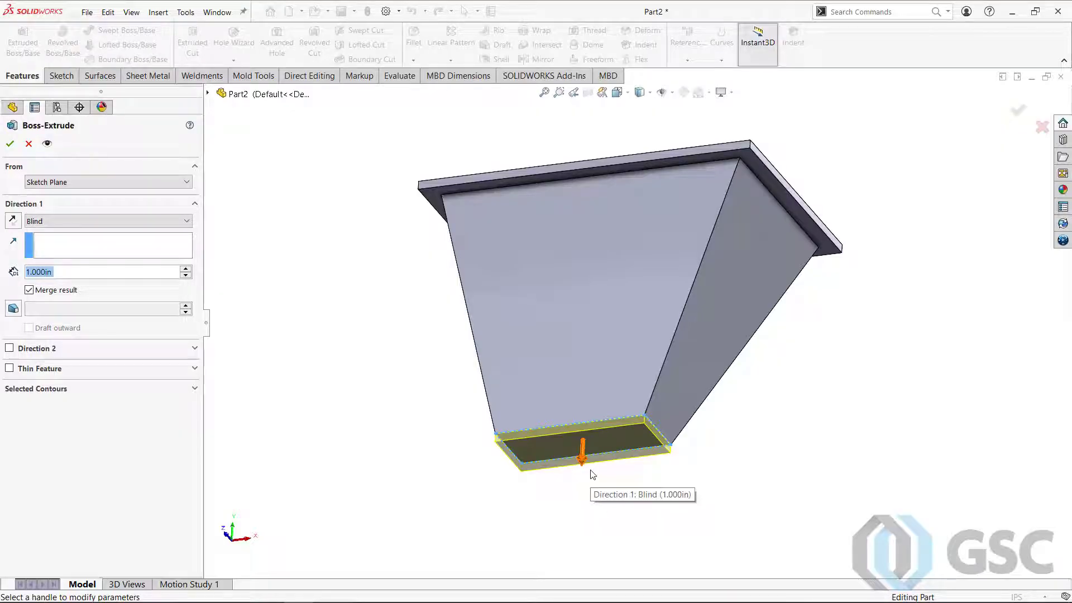
pyautogui.write('8')
pyautogui.press('Return')
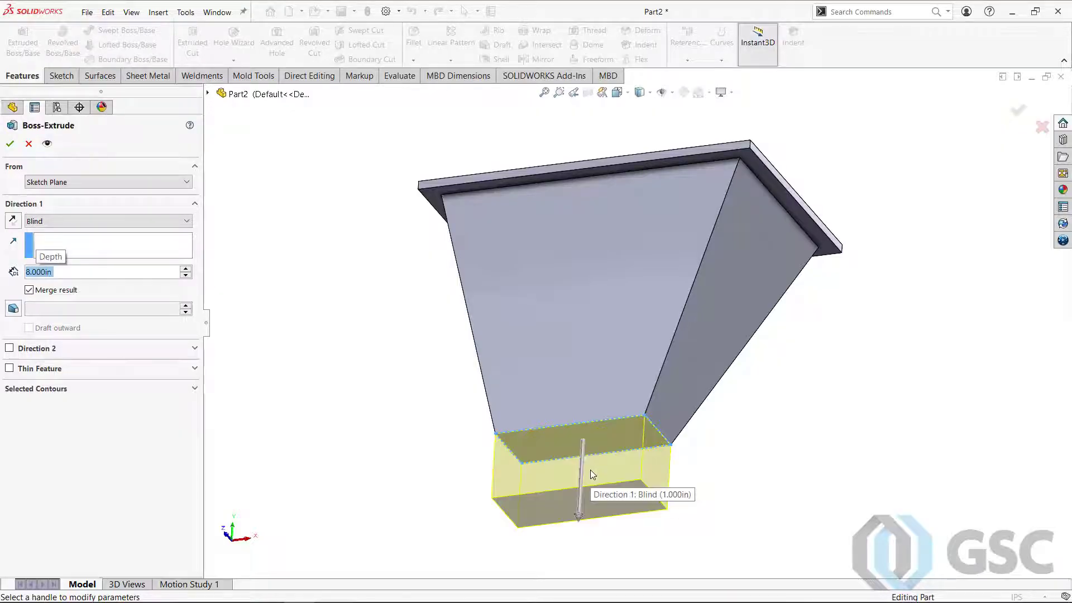
pyautogui.click(10, 144)
# - Start a sketch on the flange's underside and draw a line from its outer +X, +Z corner to the adjacent loft corner
pyautogui.moveTo(371, 240)
pyautogui.mouseDown(button='middle')
pyautogui.moveTo(400, 346)
pyautogui.moveTo(476, 332)
pyautogui.moveTo(347, 330)
pyautogui.moveTo(349, 275)
pyautogui.moveTo(384, 250)
pyautogui.moveTo(344, 222)
pyautogui.mouseUp(button='middle')
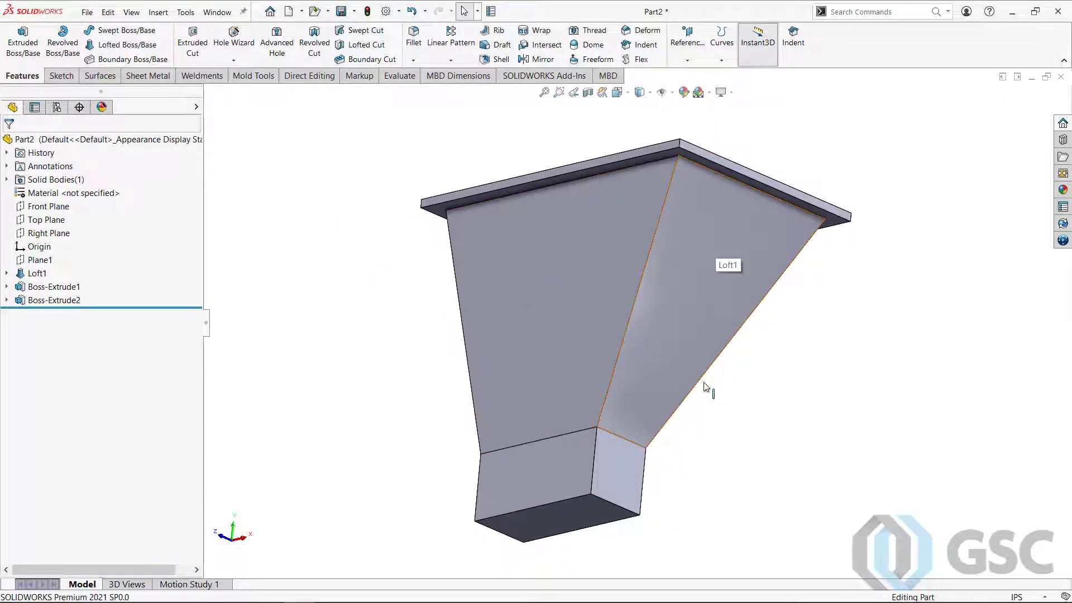
pyautogui.moveTo(728, 223); pyautogui.dragTo(769, 297, button='middle')
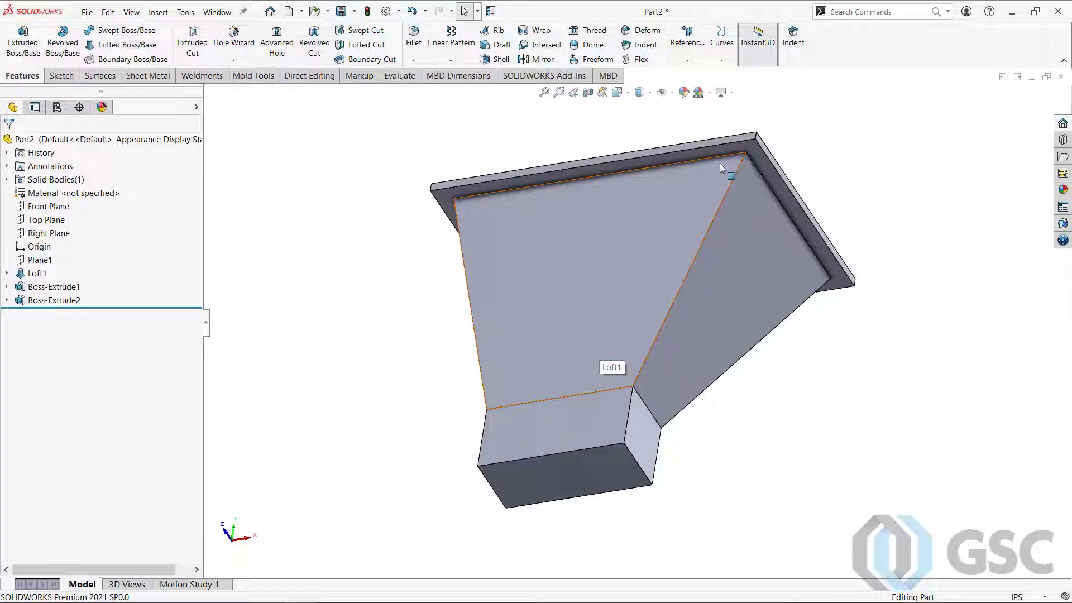
pyautogui.scroll(-3, 719, 163)
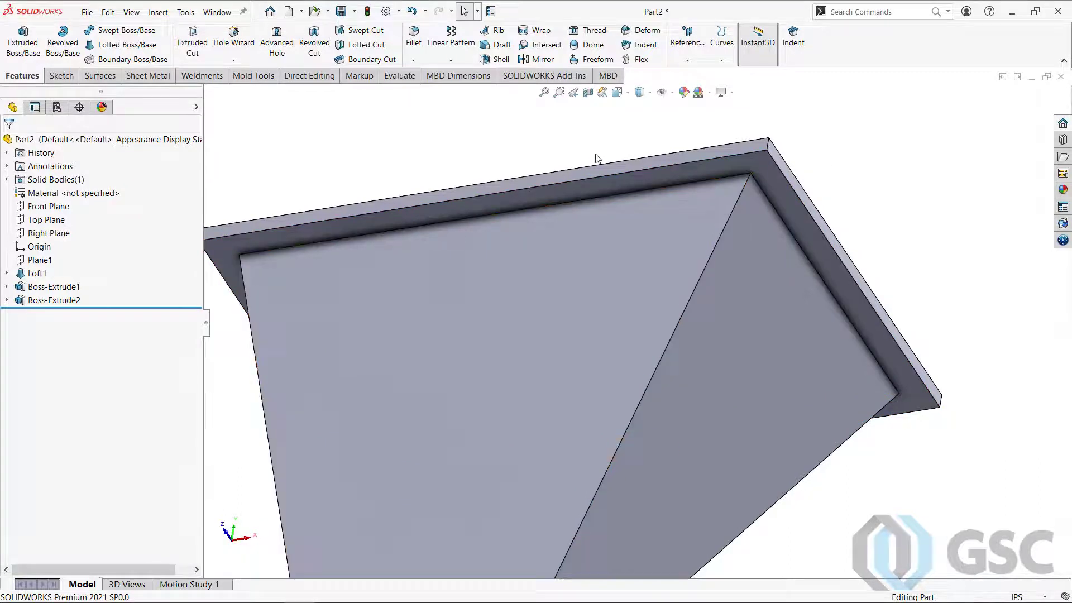
pyautogui.click(658, 178)
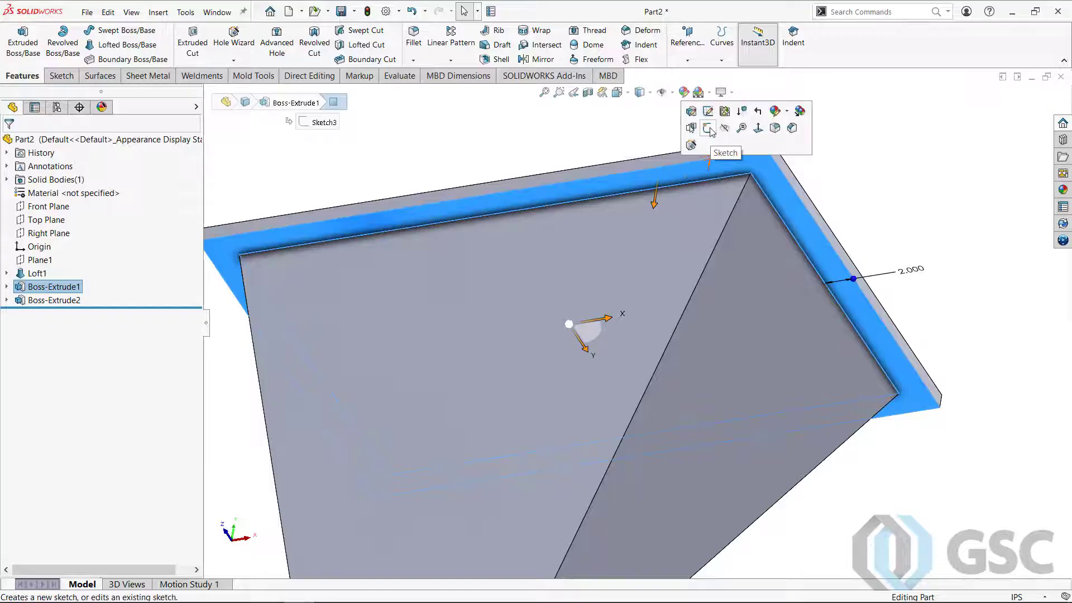
pyautogui.click(691, 144)
pyautogui.click(839, 182)
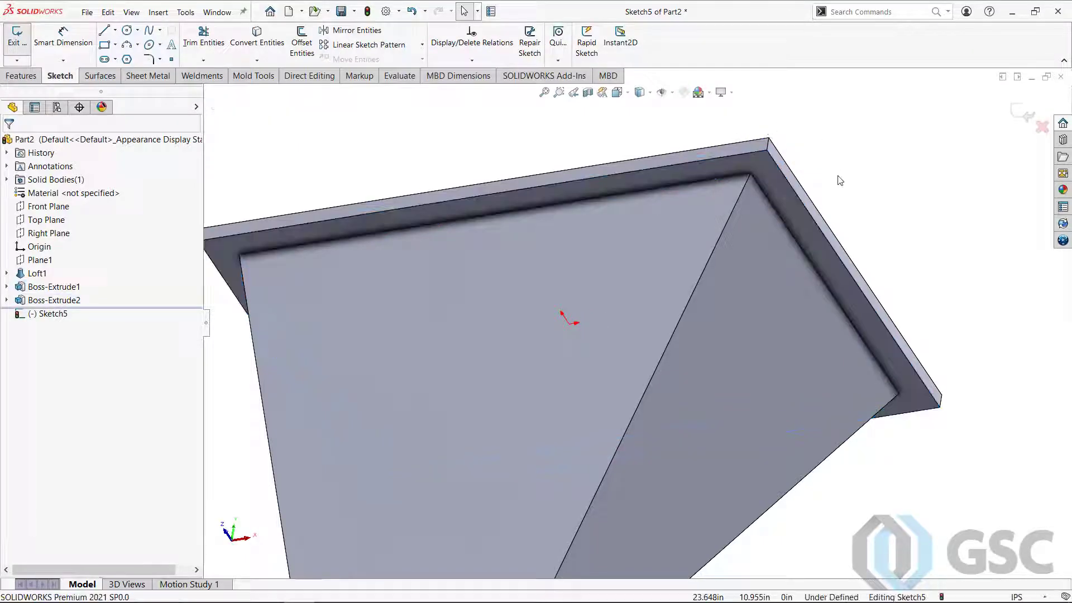
pyautogui.moveTo(839, 182); pyautogui.dragTo(882, 138, button='right')
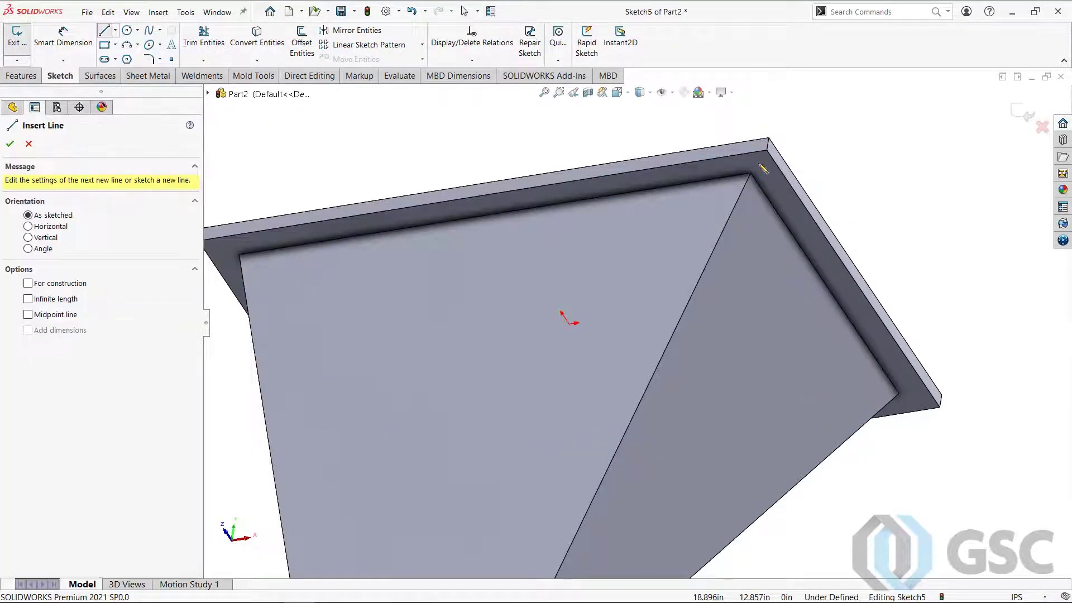
pyautogui.scroll(-3, 759, 167)
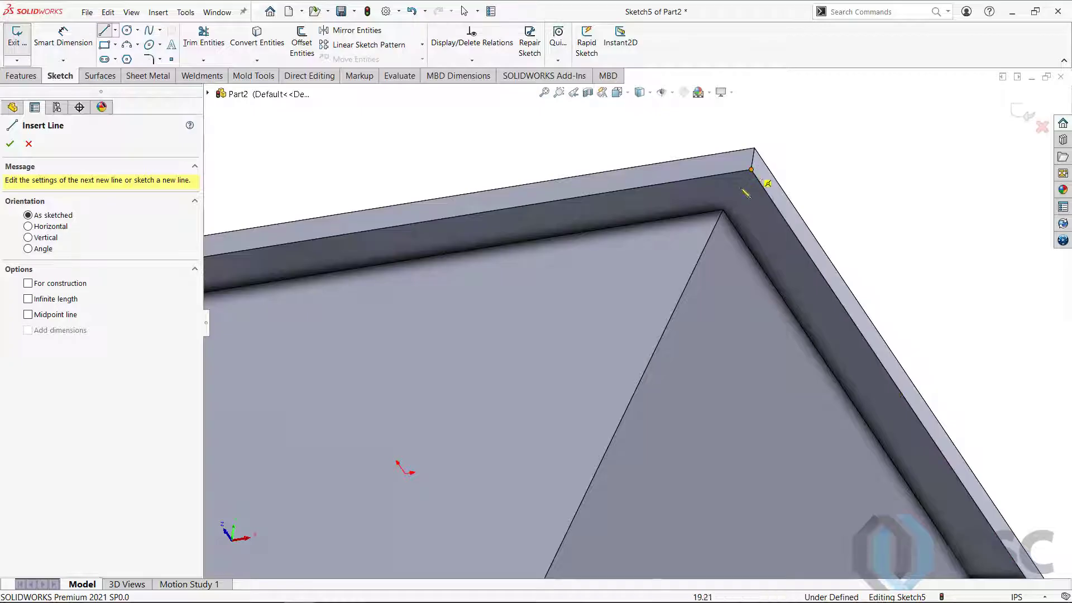
pyautogui.click(752, 171)
pyautogui.click(724, 212)
# - Draw a diagonal line from the flange's outer +X, -Z corner to the adjacent loft corner
pyautogui.scroll(5, 754, 399)
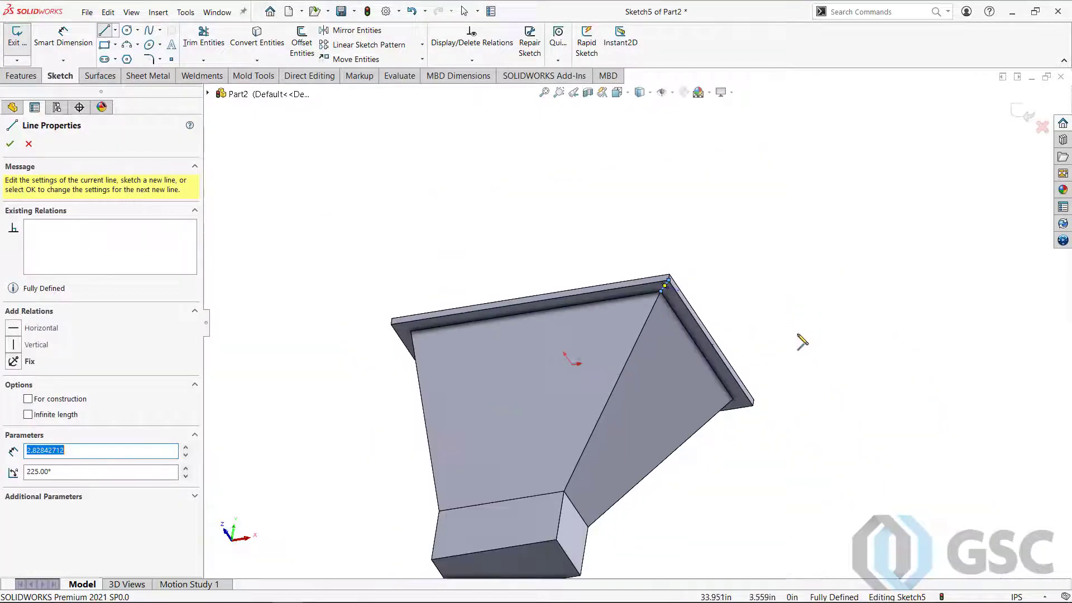
pyautogui.scroll(-6, 753, 399)
pyautogui.click(759, 363)
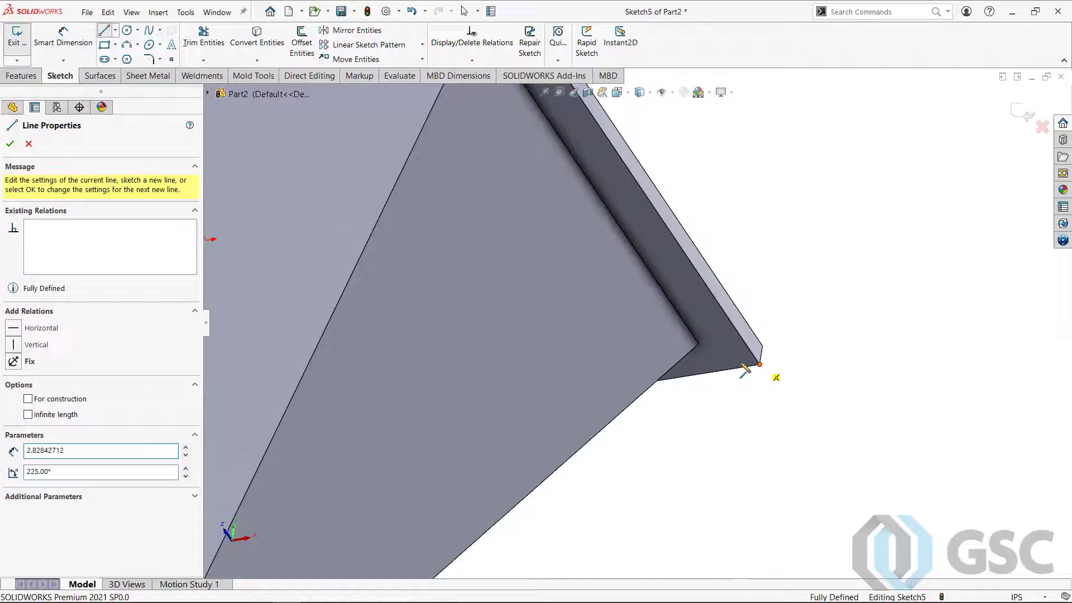
pyautogui.click(700, 346)
# - Draw a diagonal line from the flange's outer -X, +Z corner to the adjacent loft corner
pyautogui.scroll(5, 664, 397)
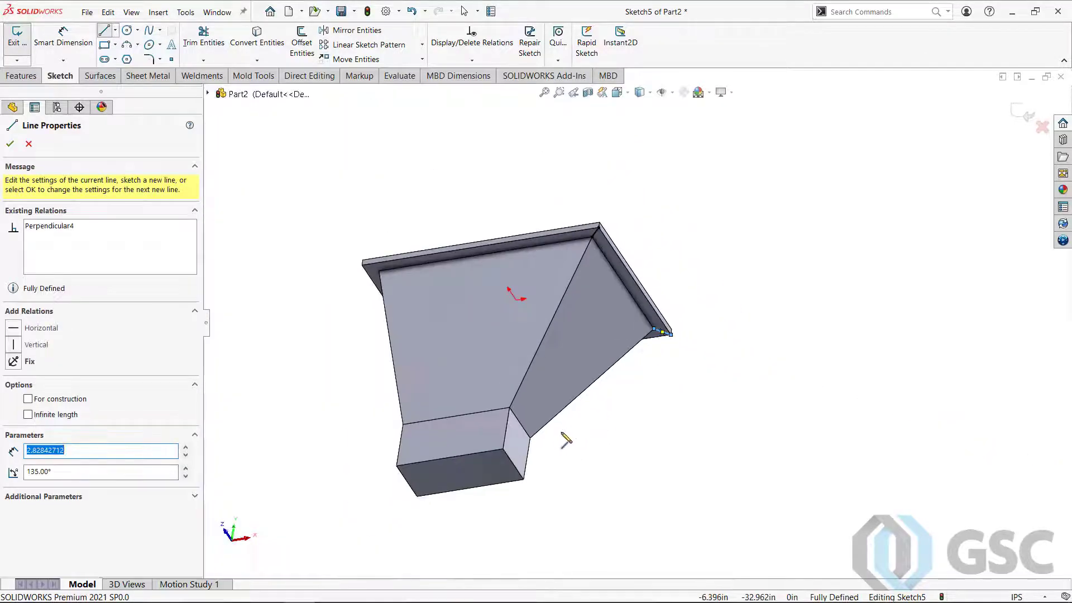
pyautogui.moveTo(515, 409); pyautogui.dragTo(411, 301, button='middle')
pyautogui.scroll(-6, 278, 292)
pyautogui.scroll(-2, 440, 280)
pyautogui.scroll(-2, 526, 262)
pyautogui.click(525, 261)
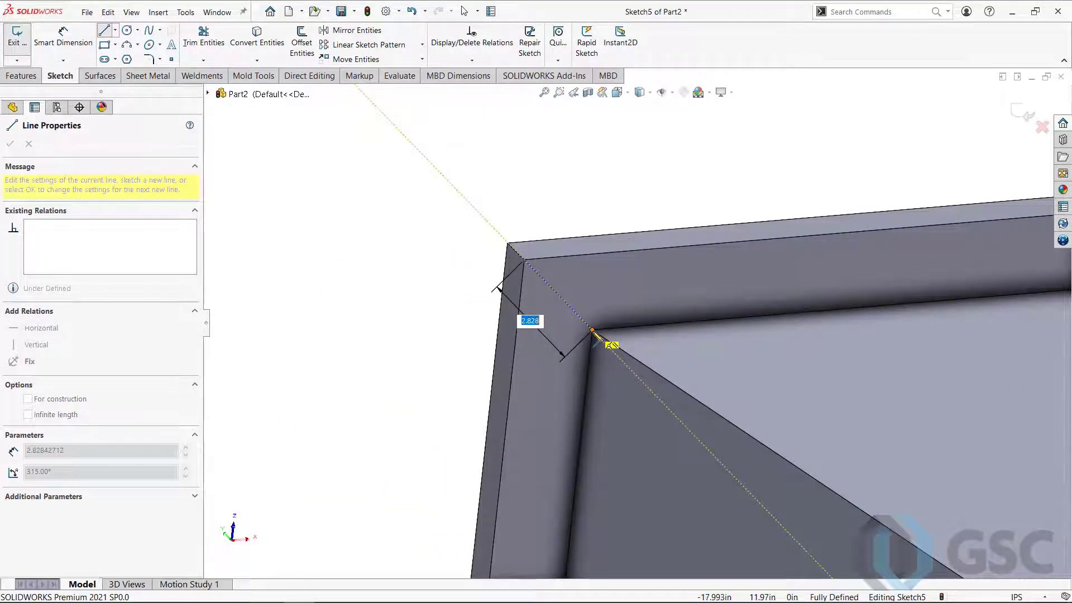
pyautogui.click(593, 332)
# - Draw the last diagonal line from the flange's outer -X, -Z corner to the adjacent loft corner and finish the sketch
pyautogui.scroll(6, 642, 435)
pyautogui.scroll(-6, 614, 474)
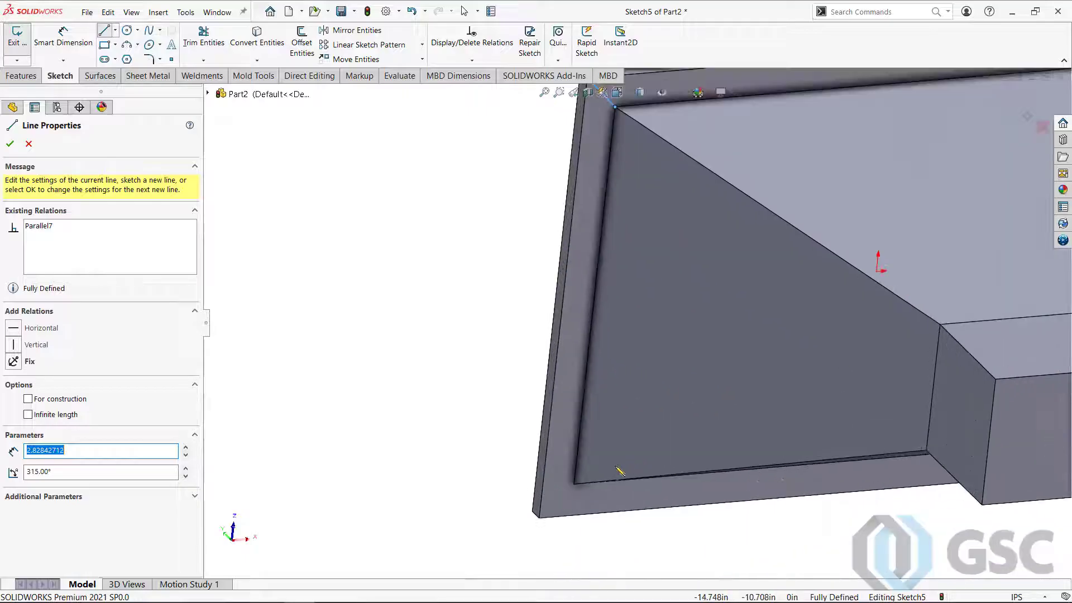
pyautogui.scroll(-2, 591, 486)
pyautogui.click(510, 494)
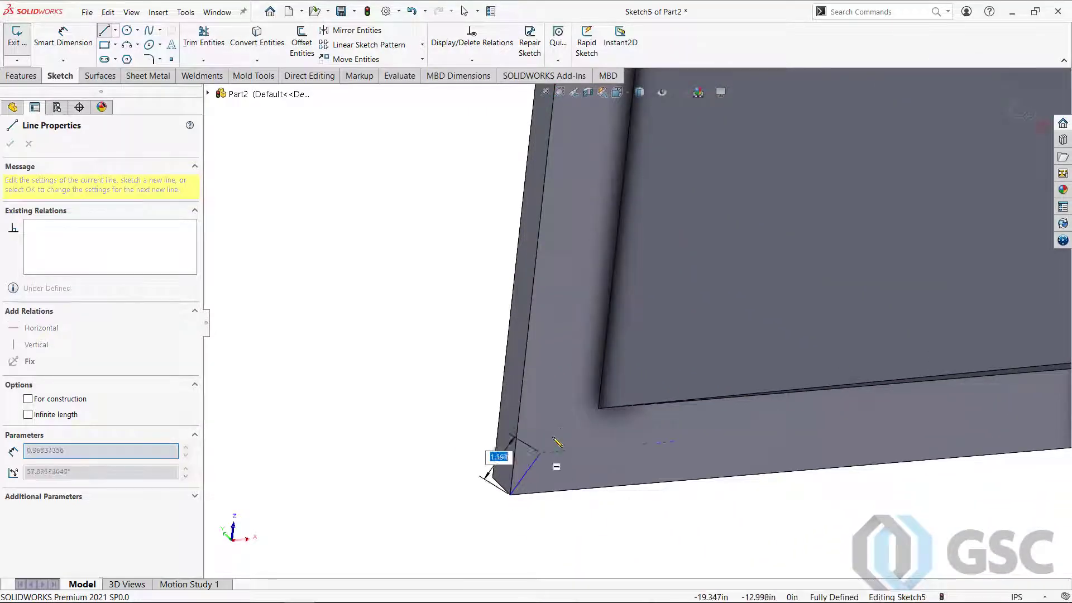
pyautogui.click(600, 410)
pyautogui.scroll(8, 664, 312)
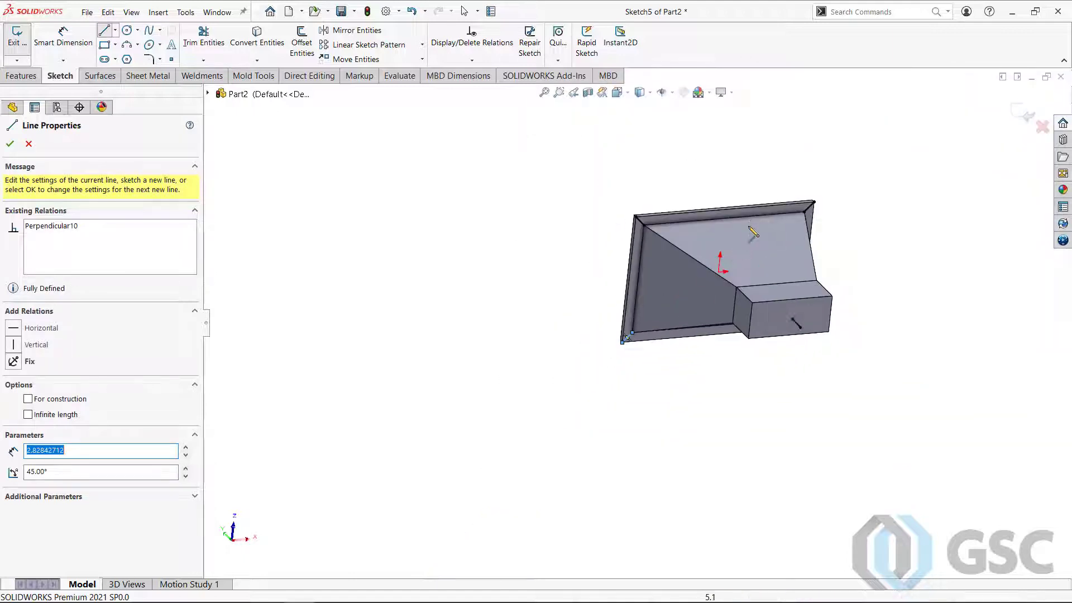
pyautogui.moveTo(713, 232); pyautogui.dragTo(798, 241, button='middle')
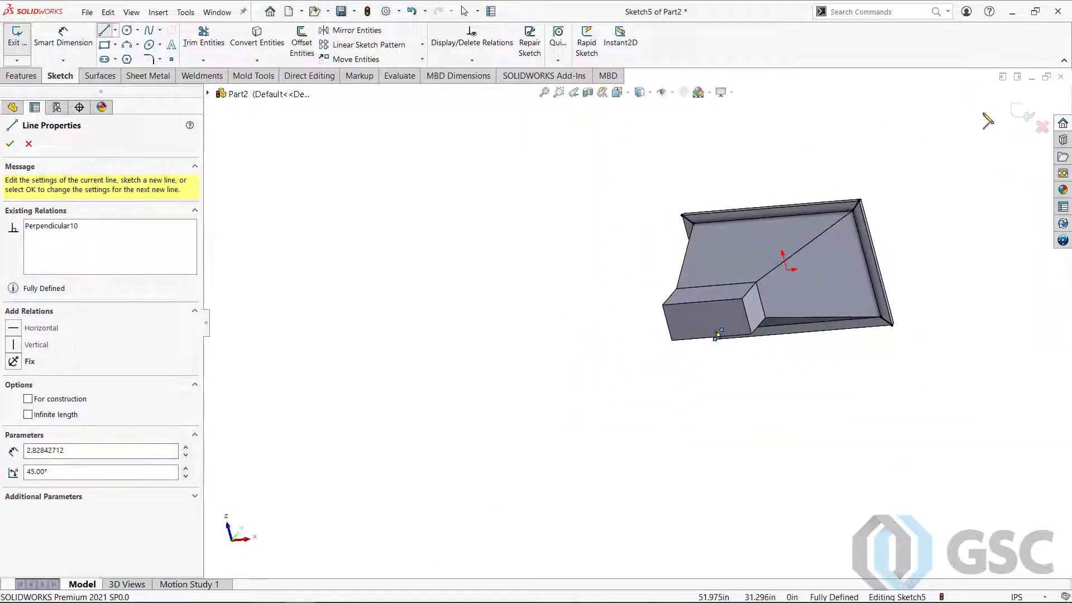
pyautogui.click(1023, 113)
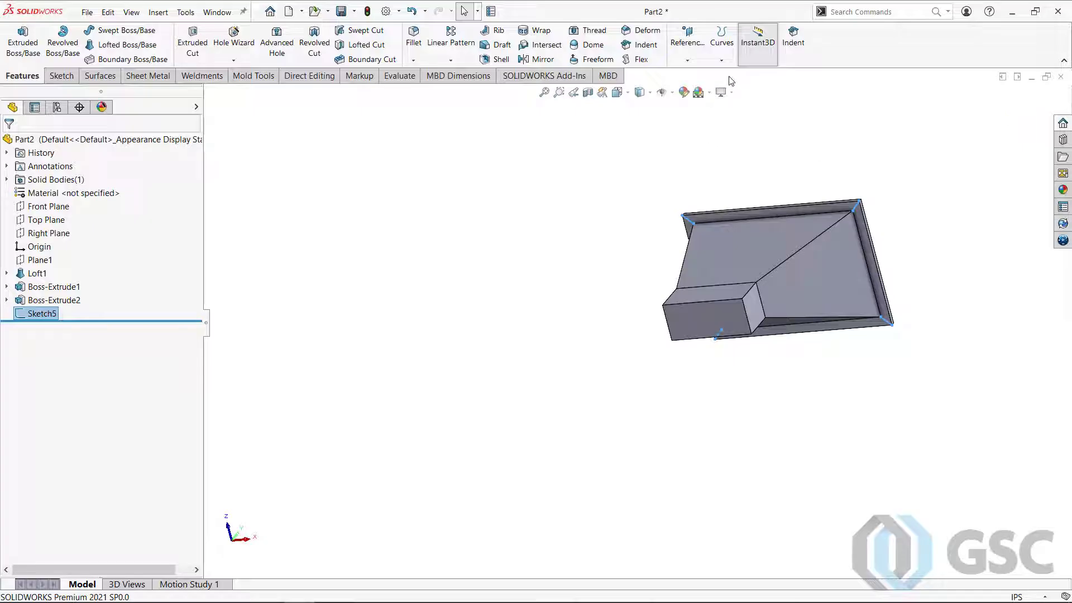
# - Project the diagonal corner sketch onto the flange's underside face with a Split Line
pyautogui.click(723, 61)
pyautogui.click(743, 74)
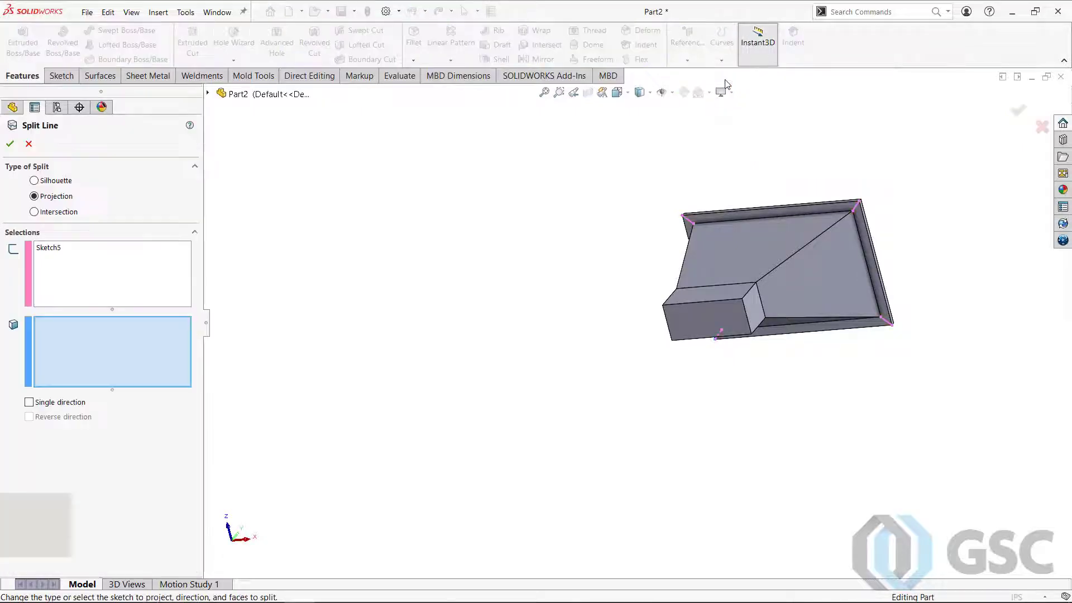
pyautogui.scroll(-4, 826, 168)
pyautogui.click(798, 240)
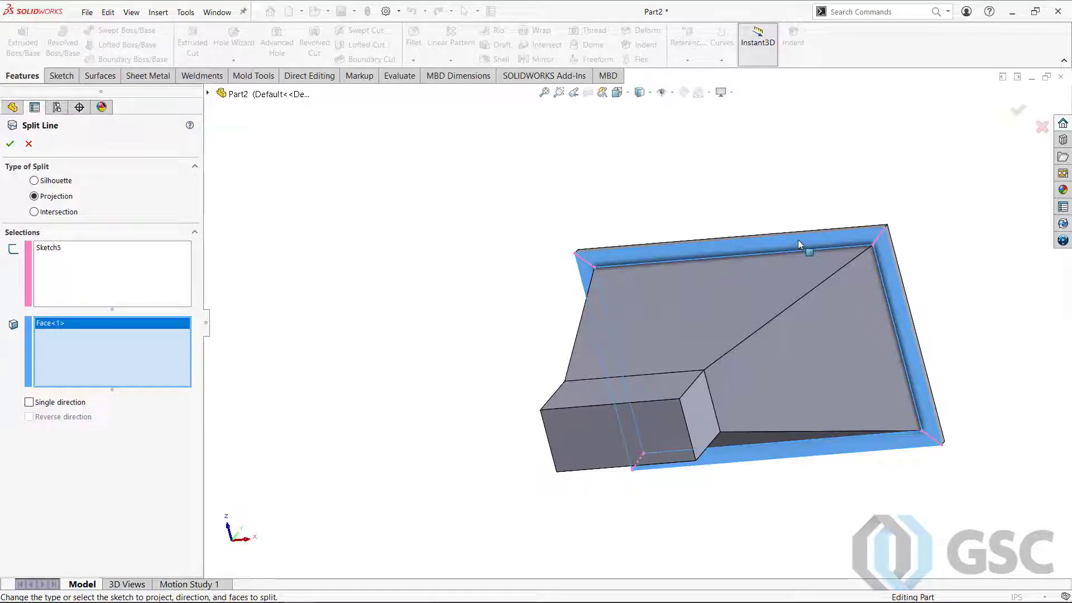
pyautogui.rightClick(798, 240)
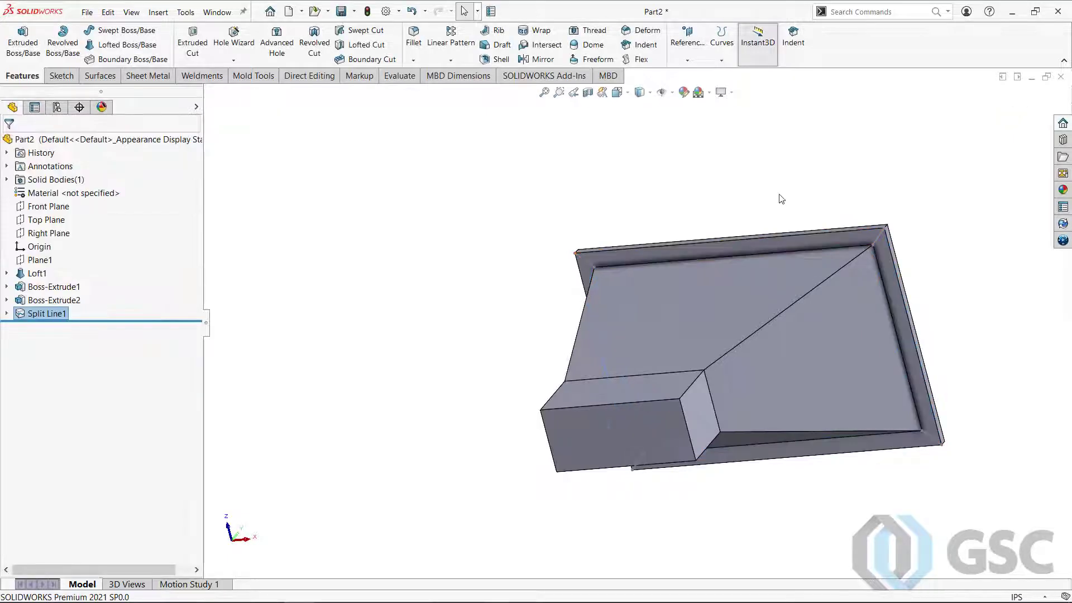
# - Select three of the flange's underside faces in turn to check the corner splits, and clear the selection
pyautogui.click(849, 242)
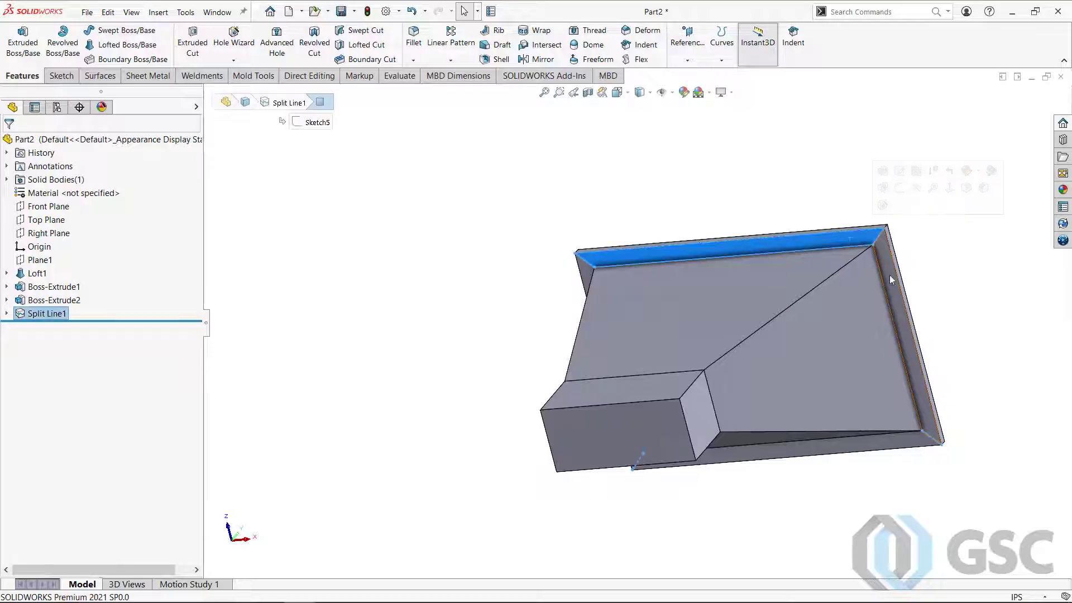
pyautogui.click(889, 276)
pyautogui.click(868, 443)
pyautogui.click(424, 374)
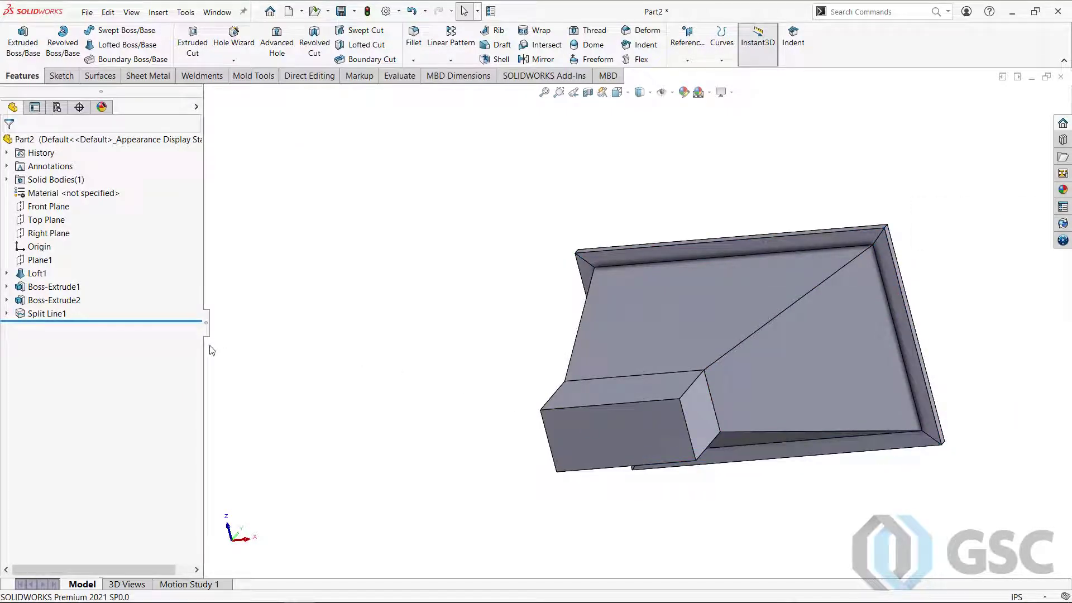
# - Set up Convert to Sheet Metal at 0.0747 in thickness and 0.075 in radius, fixing the outlet's +Z face and bending the +Z loft's outlet and flange edges
pyautogui.moveTo(708, 343); pyautogui.dragTo(705, 405, button='middle')
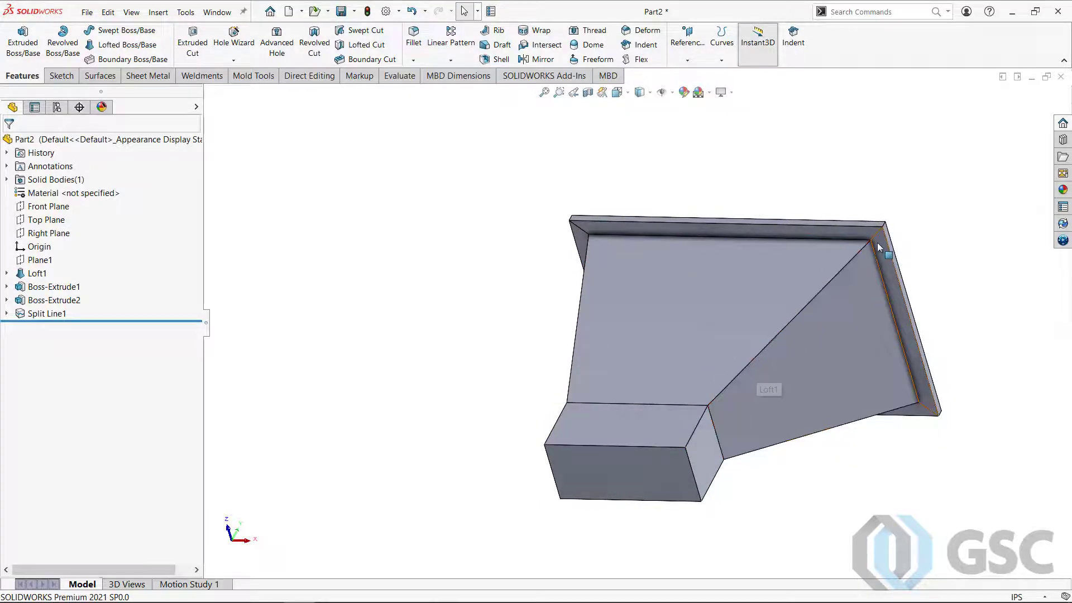
pyautogui.press('z')
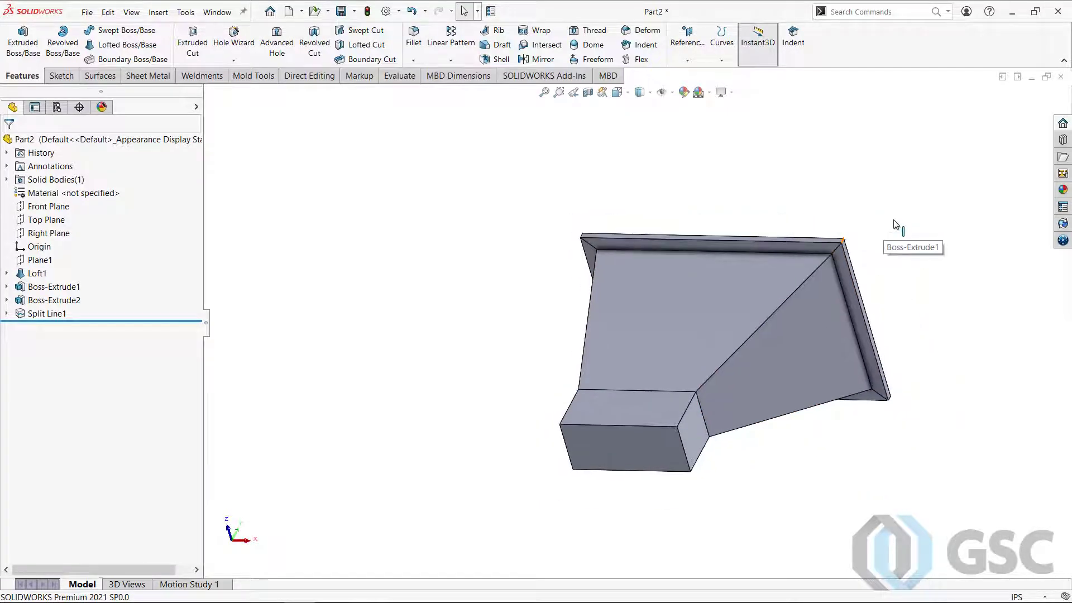
pyautogui.moveTo(887, 282); pyautogui.dragTo(595, 229, button='middle')
pyautogui.click(164, 81)
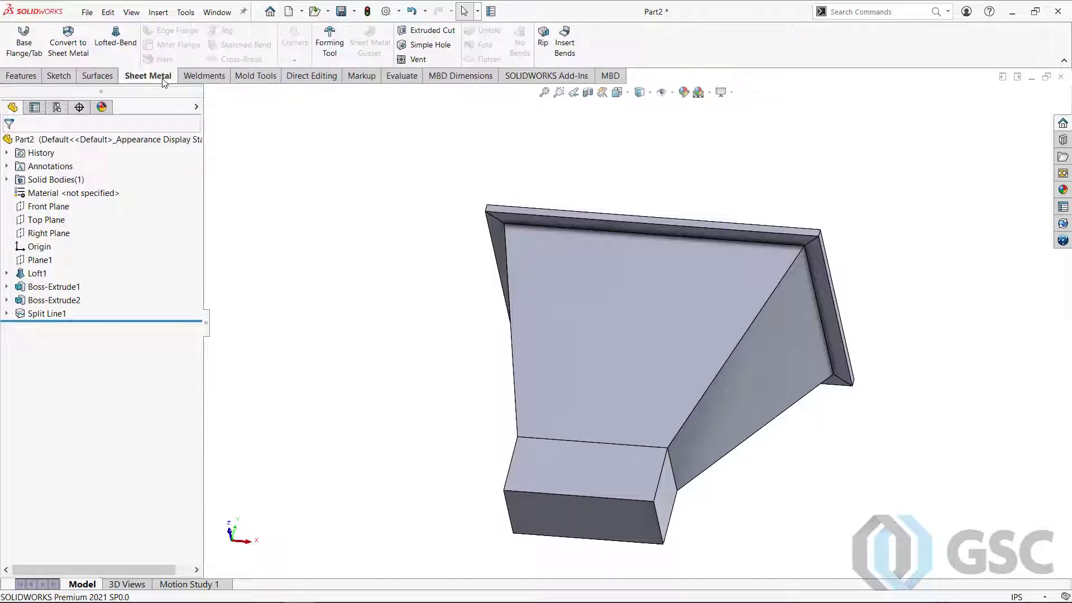
pyautogui.click(66, 49)
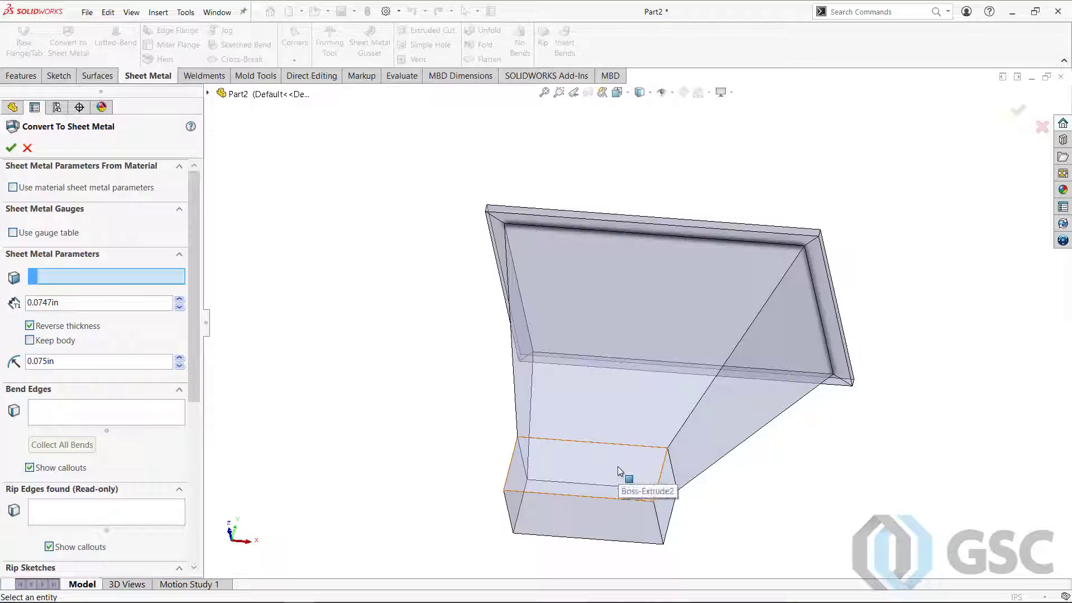
pyautogui.click(617, 467)
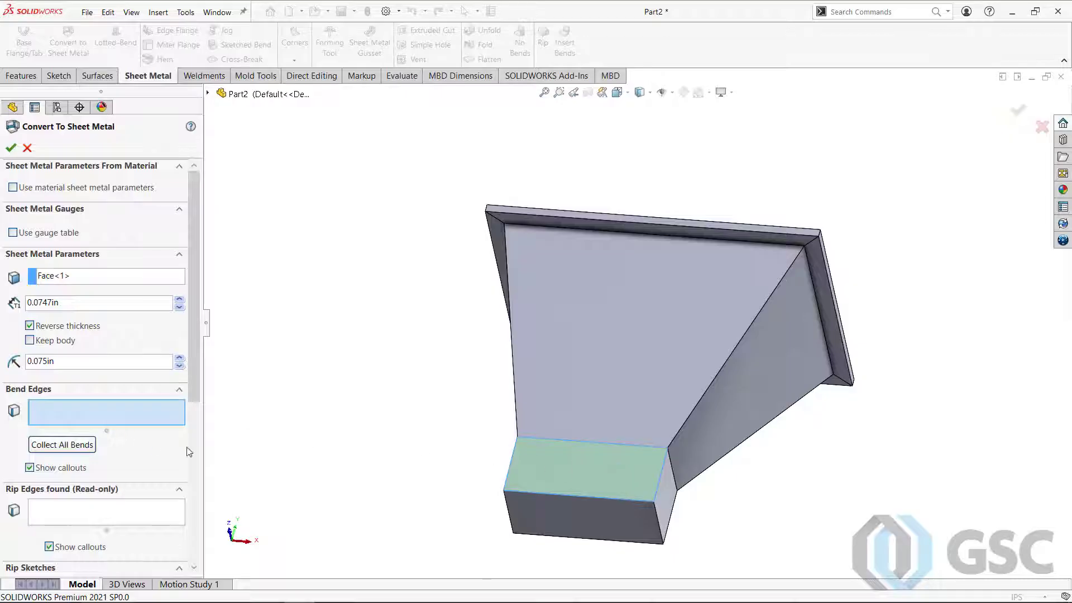
pyautogui.click(578, 443)
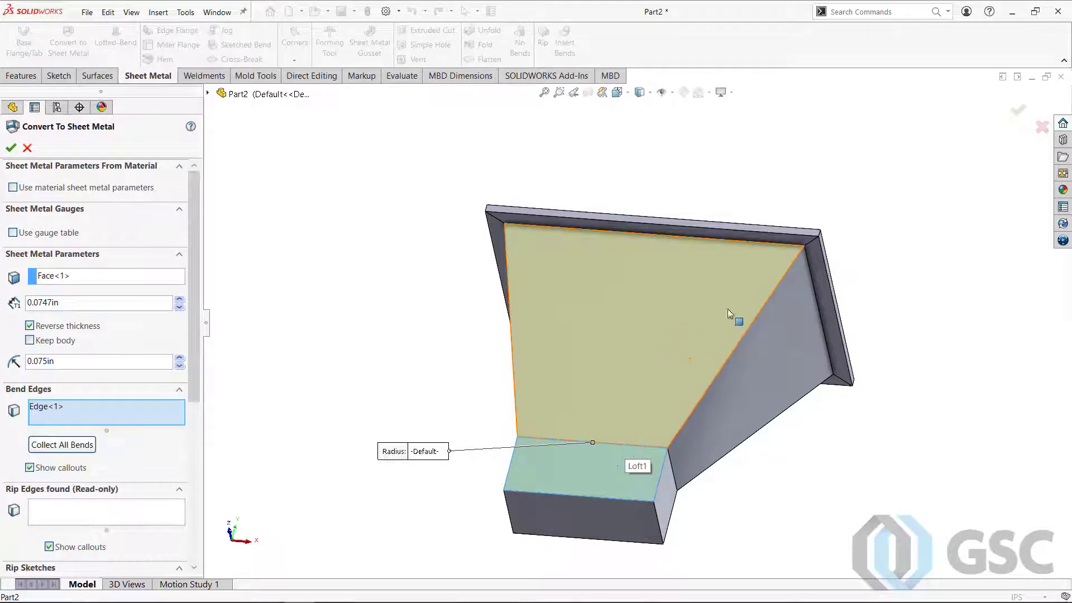
pyautogui.scroll(-5, 756, 251)
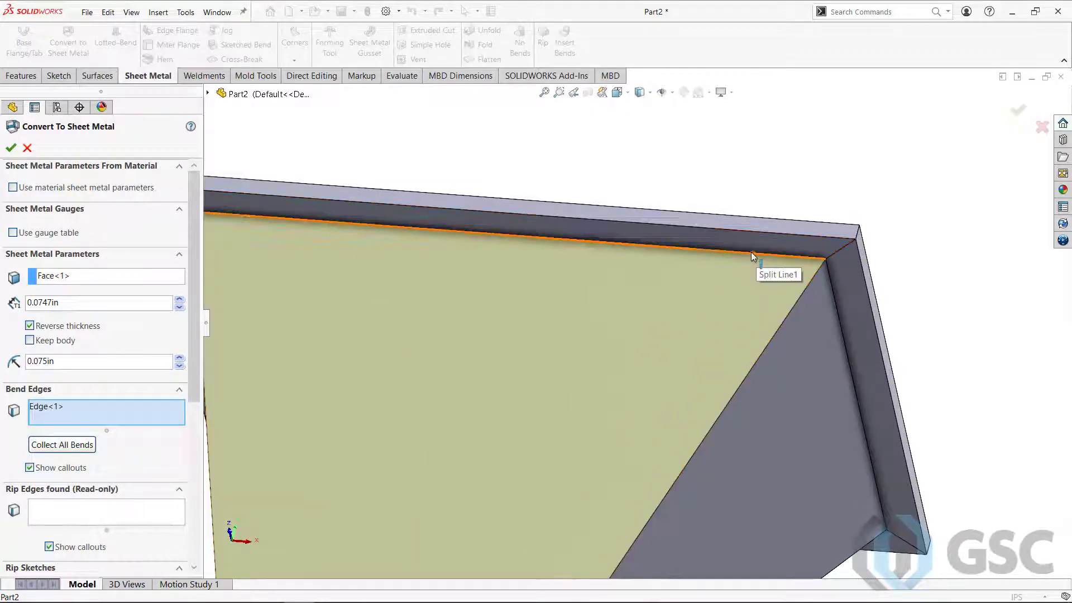
pyautogui.click(751, 252)
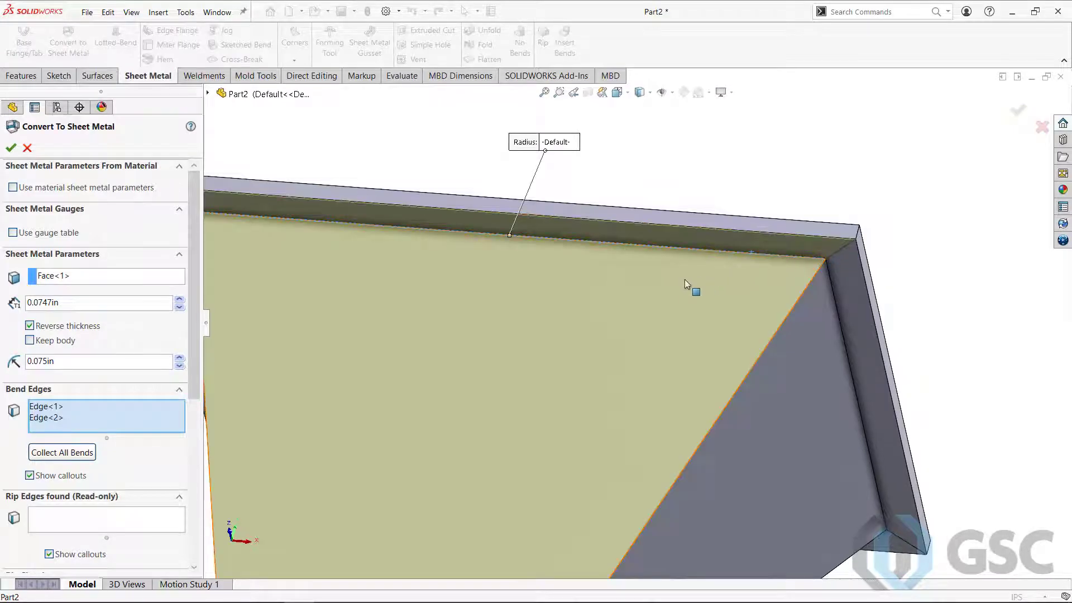
# - Examine the previewed flange corner of the +Z side and accept the sheet metal conversion
pyautogui.scroll(-5, 762, 300)
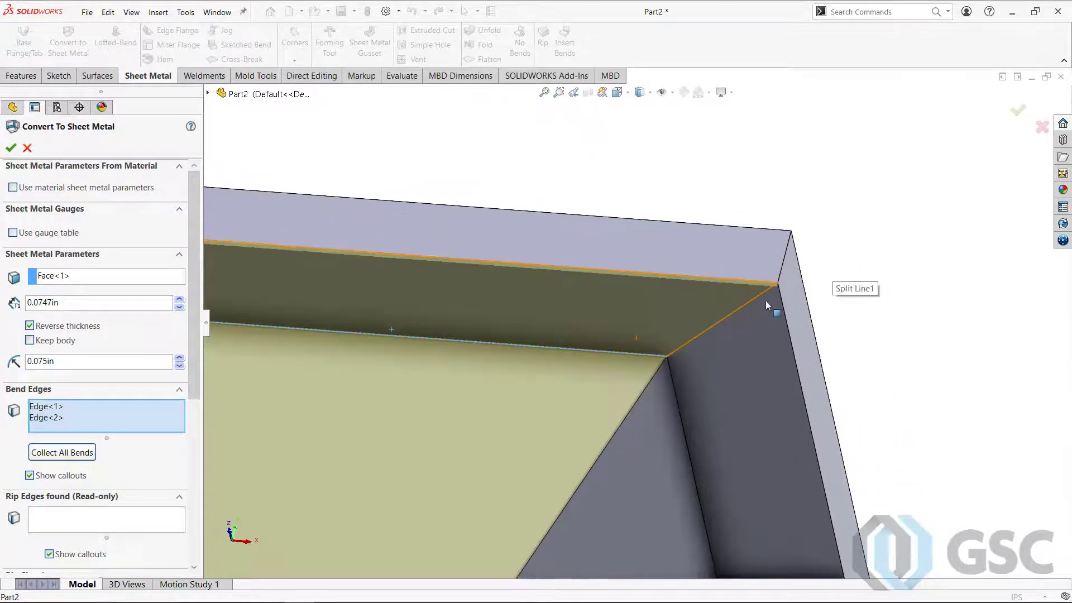
pyautogui.moveTo(762, 301); pyautogui.dragTo(637, 317, button='middle')
pyautogui.scroll(3, 627, 340)
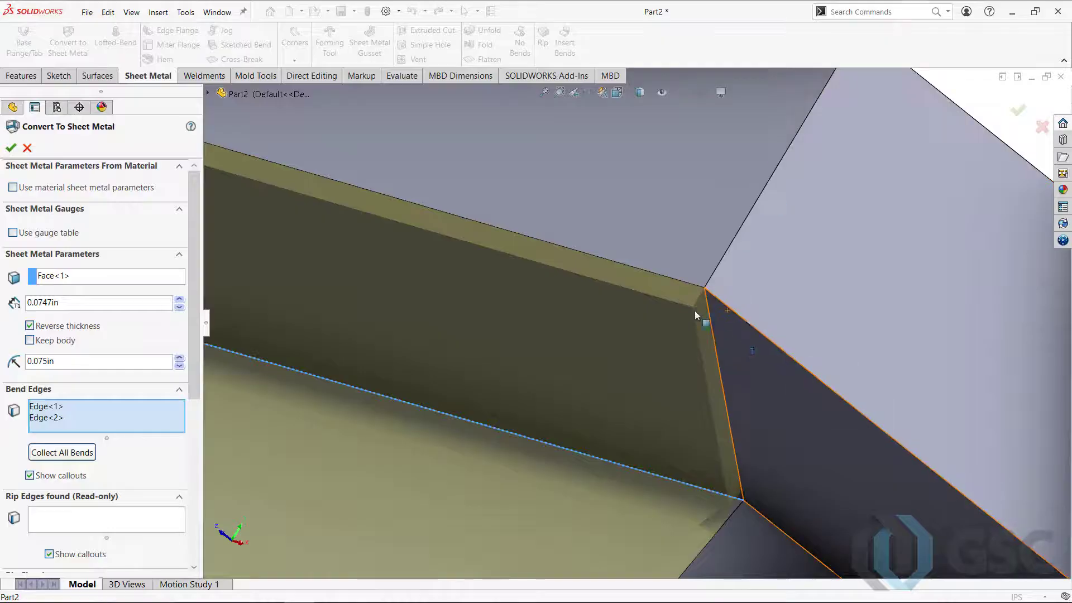
pyautogui.scroll(4, 581, 373)
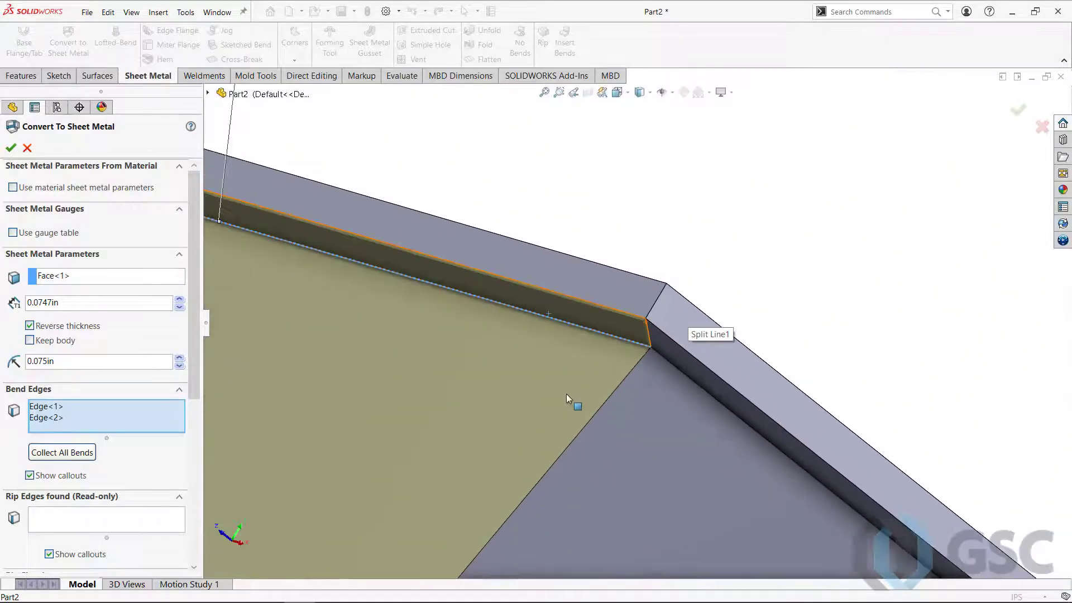
pyautogui.scroll(2, 566, 394)
pyautogui.moveTo(565, 396); pyautogui.dragTo(552, 421, button='middle')
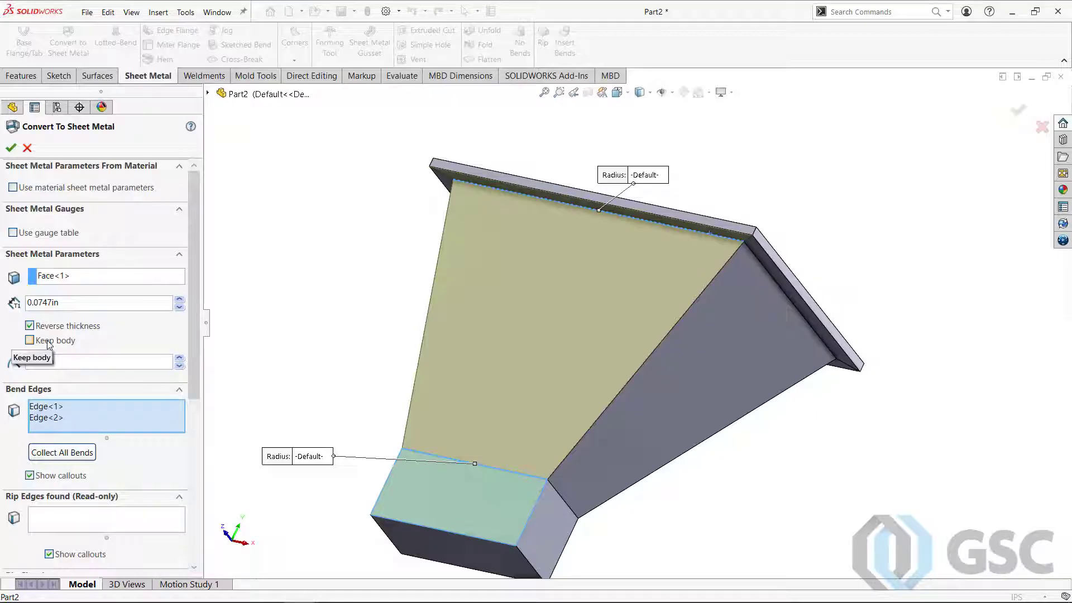
pyautogui.click(11, 148)
# - Edit the +Z side's sheet metal conversion so that it keeps the original solid body
pyautogui.moveTo(320, 311); pyautogui.dragTo(312, 275, button='middle')
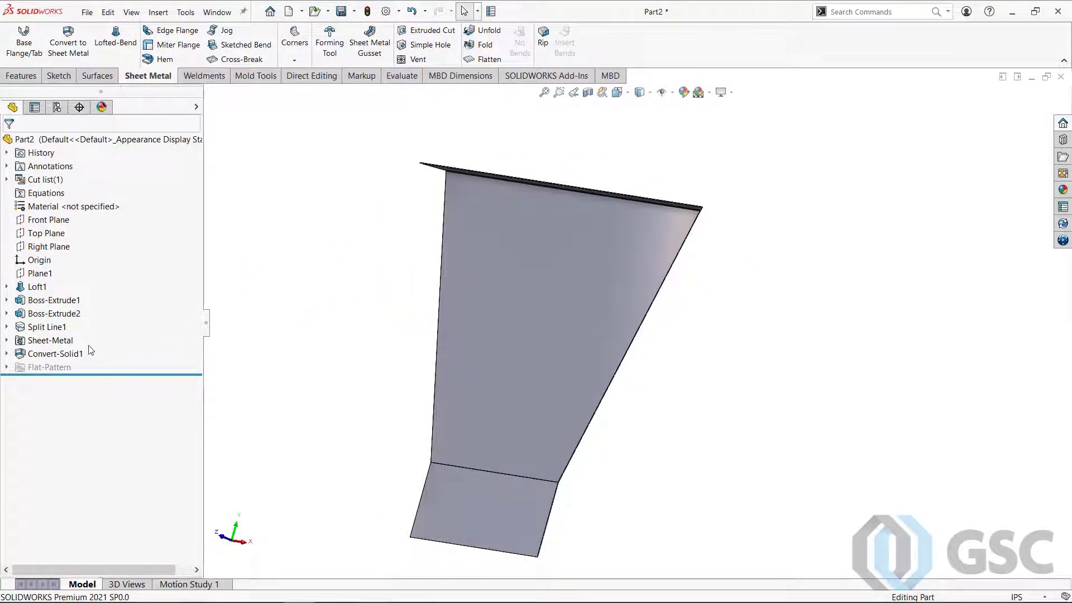
pyautogui.click(66, 354)
pyautogui.click(77, 318)
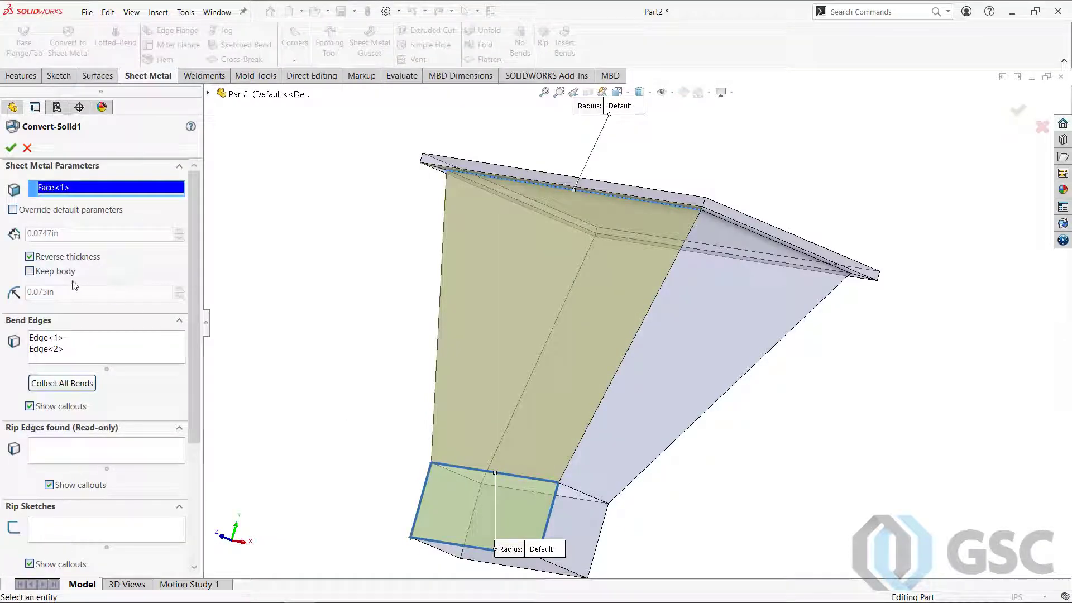
pyautogui.click(48, 273)
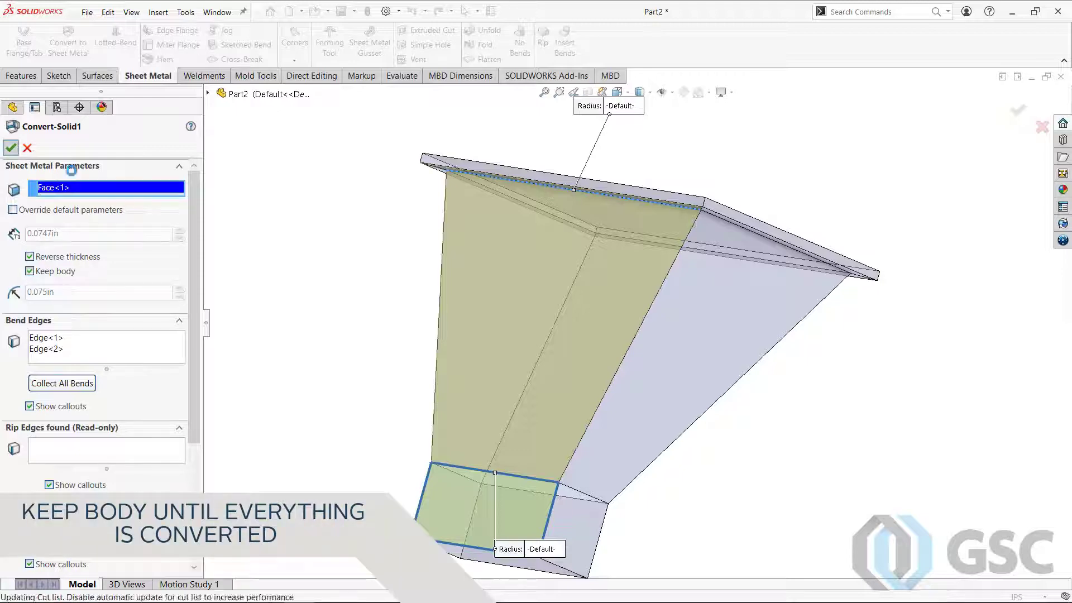
pyautogui.press('Return')
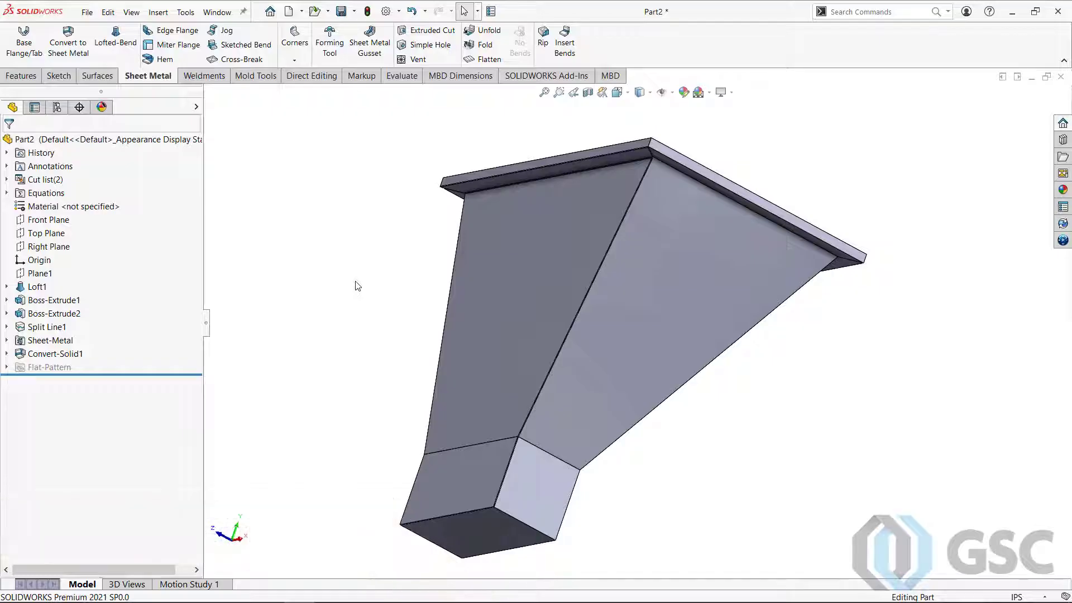
# - Convert the +X side to sheet metal from its outlet face, with bends at the outlet-to-loft and loft-to-flange edges, keeping the body
pyautogui.click(69, 42)
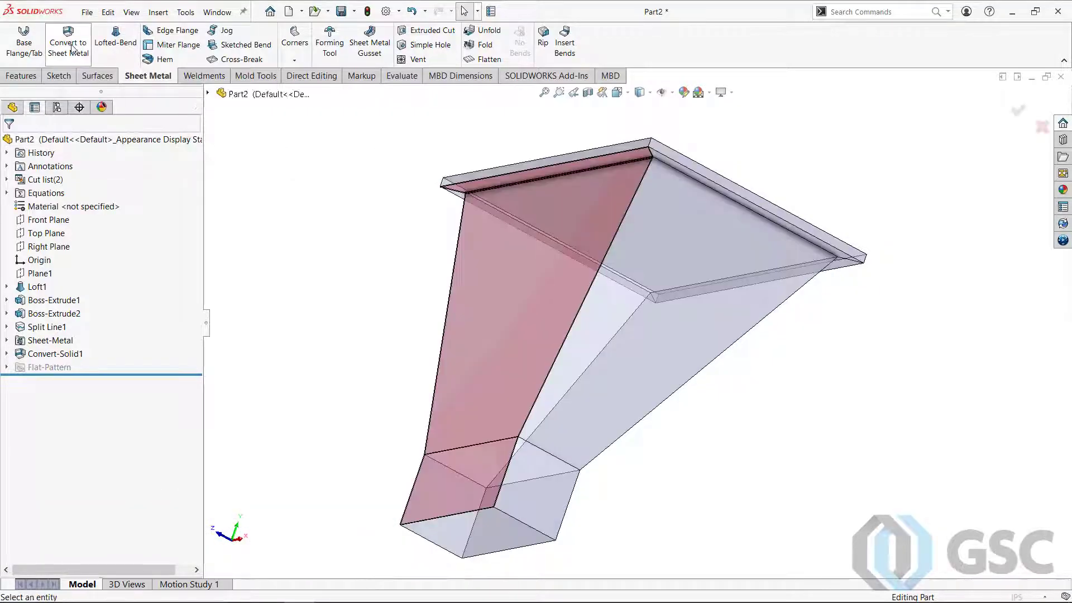
pyautogui.click(530, 467)
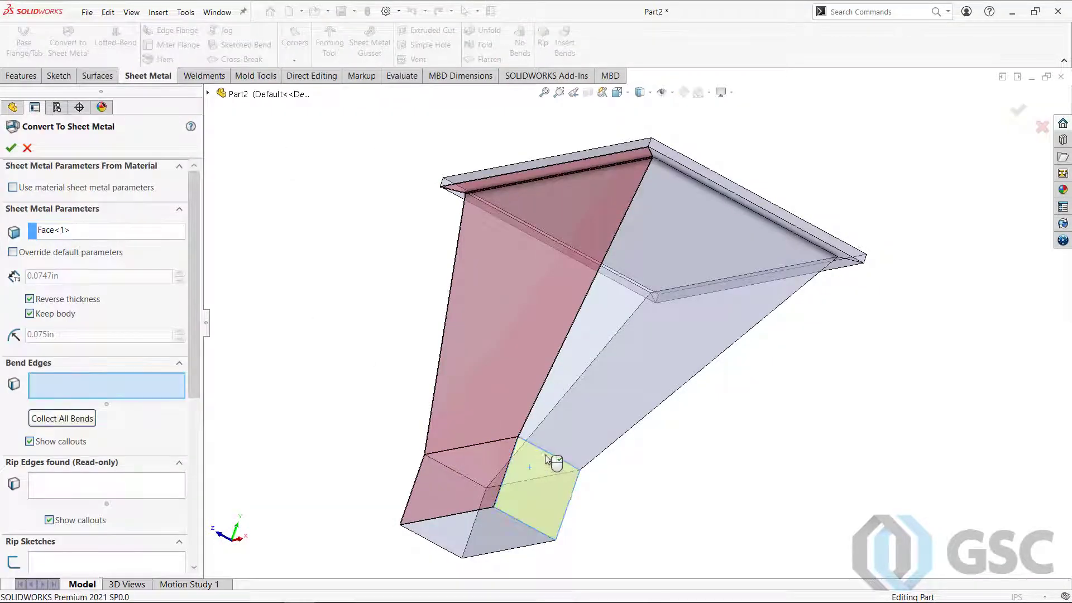
pyautogui.click(551, 458)
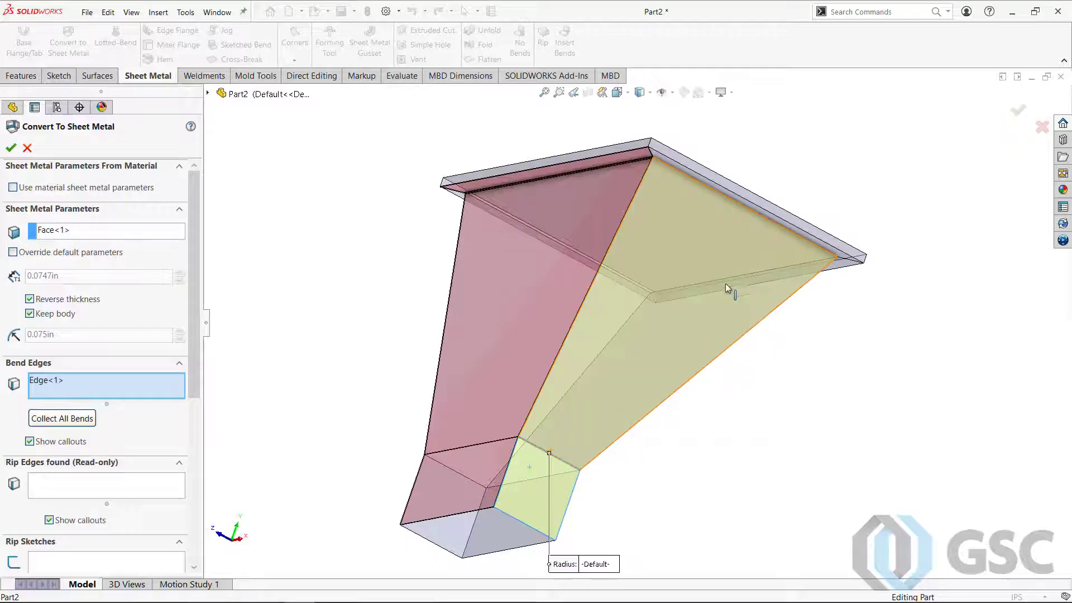
pyautogui.click(780, 226)
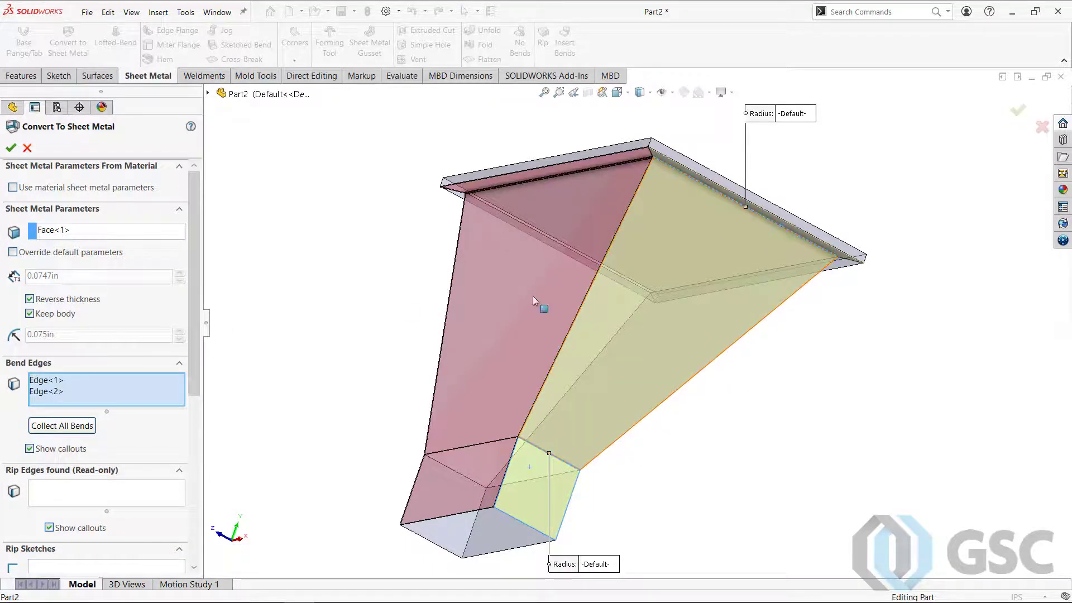
pyautogui.click(10, 148)
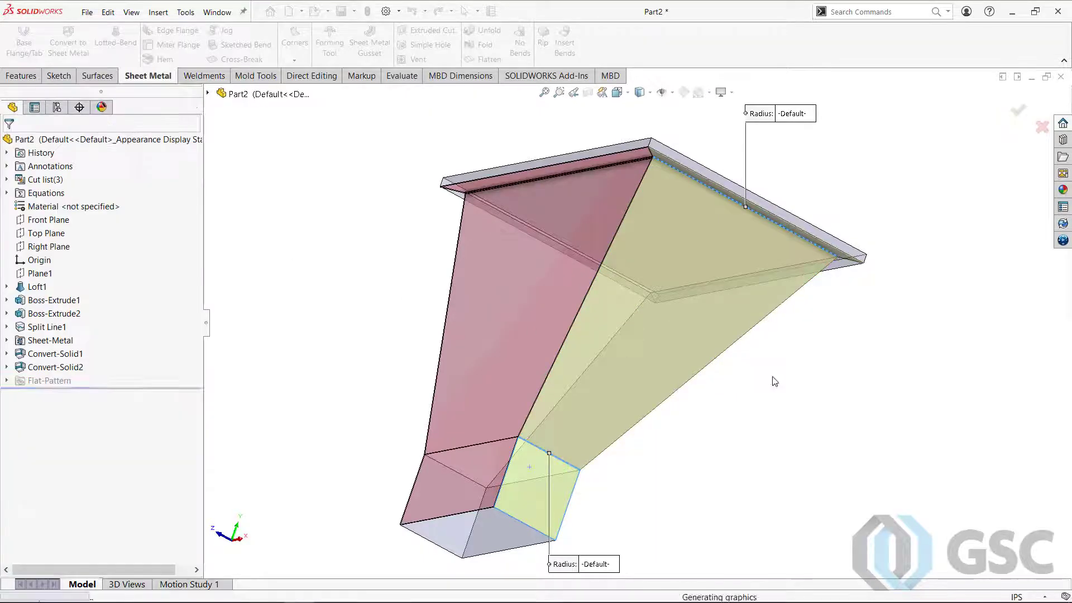
# - Convert the -Z side to sheet metal from its outlet face, with bends at the outlet-to-loft and loft-to-flange edges, keeping the body
pyautogui.moveTo(753, 376); pyautogui.dragTo(645, 199, button='middle')
pyautogui.press('Return')
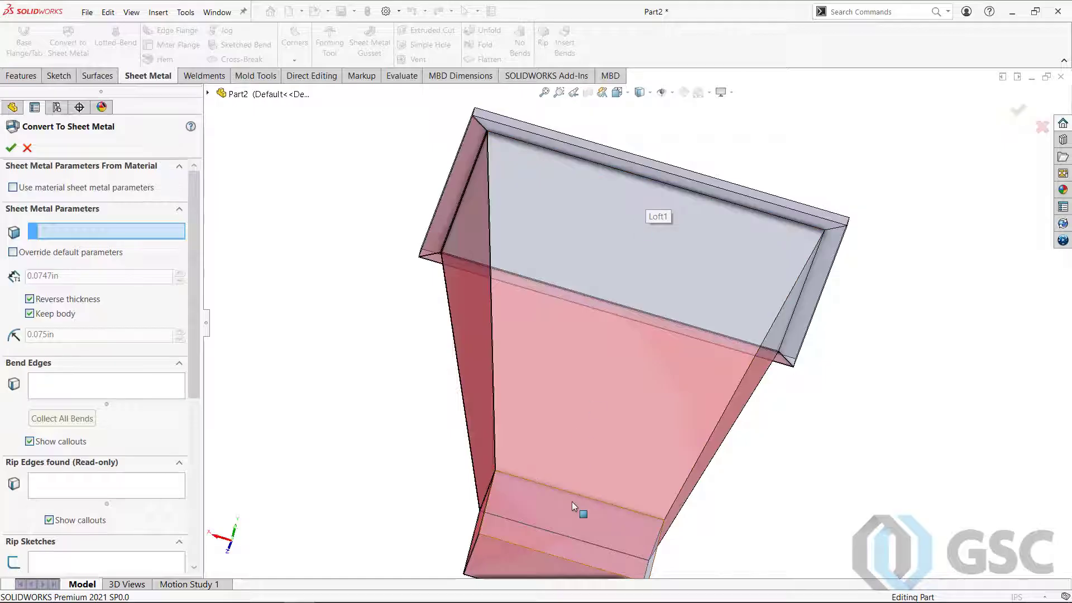
pyautogui.click(572, 501)
pyautogui.click(581, 494)
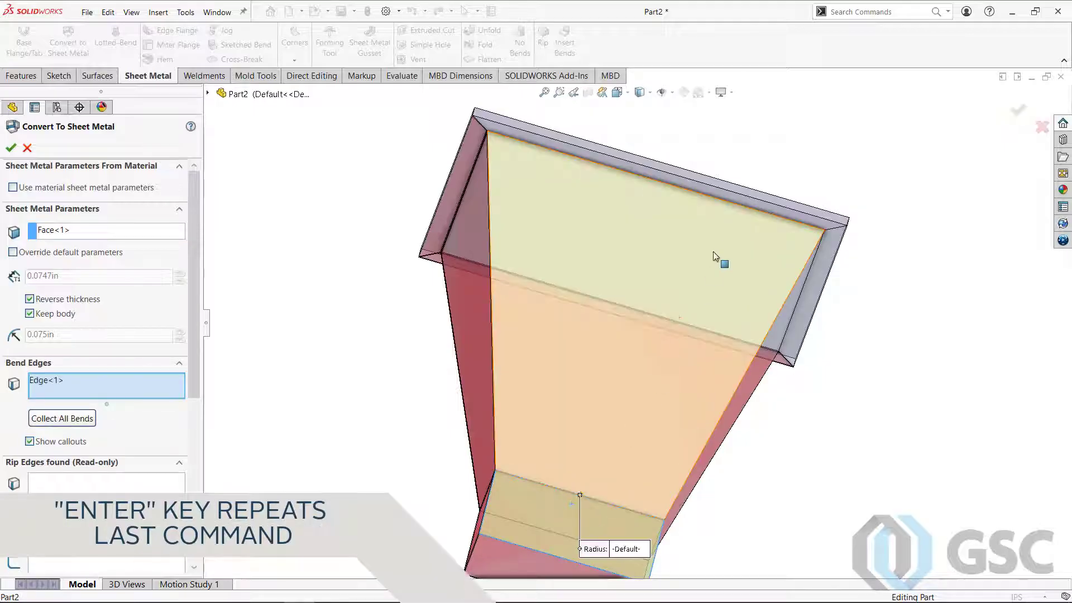
pyautogui.click(734, 206)
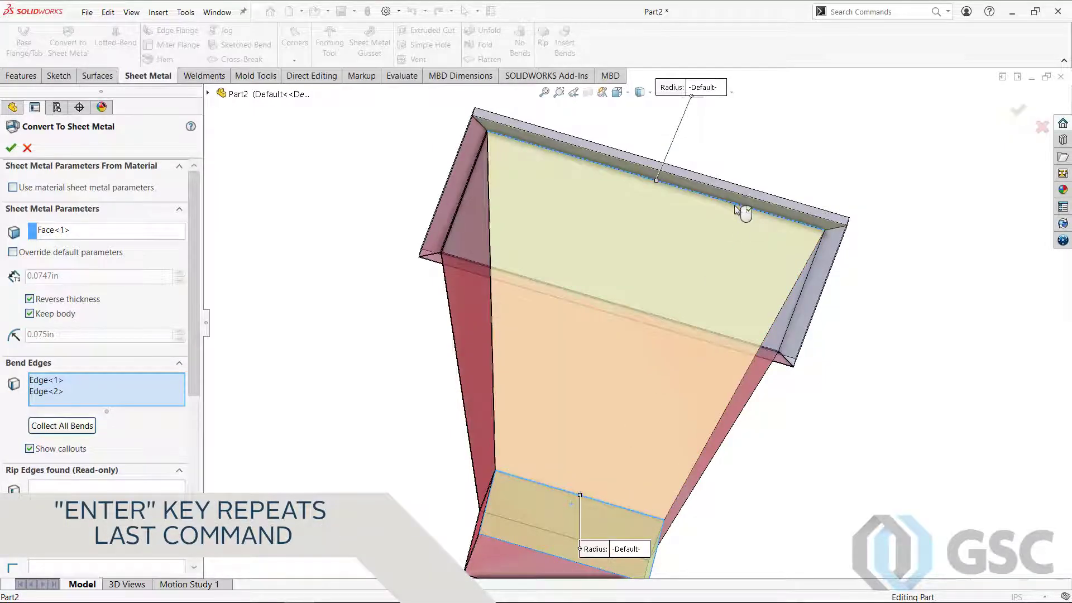
pyautogui.rightClick(734, 205)
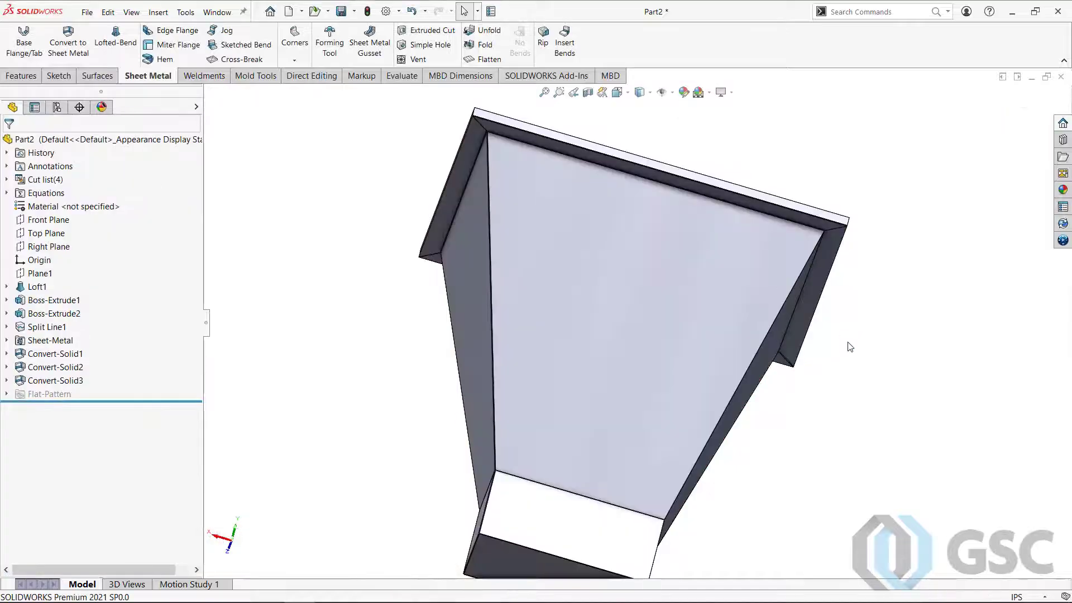
# - Convert the -X side to sheet metal from its outlet face, with bends at the outlet-to-loft and loft-to-flange edges, without keeping the body
pyautogui.moveTo(848, 344); pyautogui.dragTo(746, 453, button='middle')
pyautogui.doubleClick(527, 370)
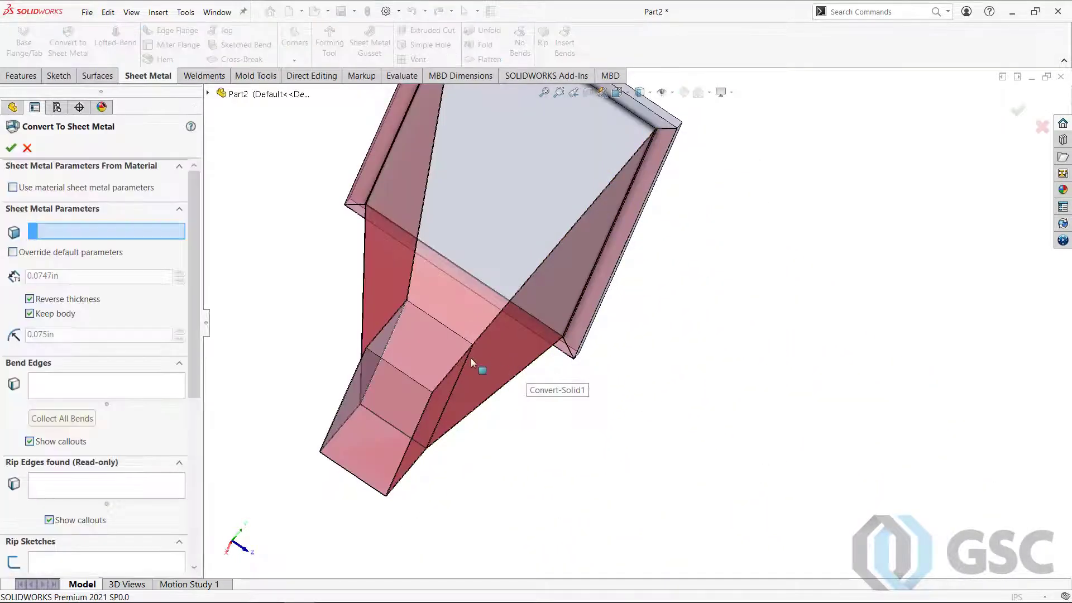
pyautogui.click(435, 333)
pyautogui.click(440, 327)
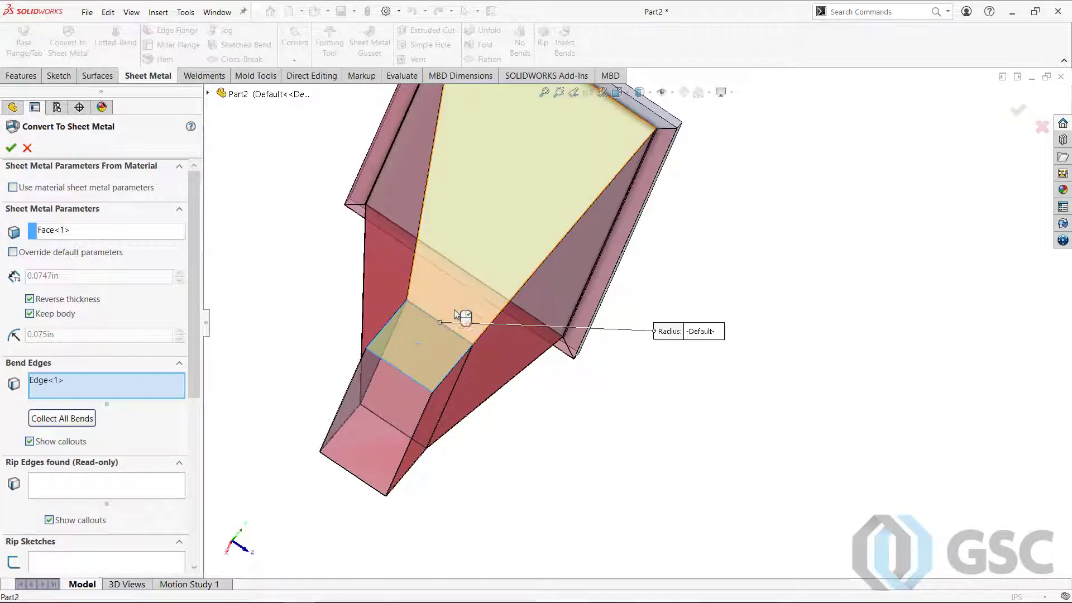
pyautogui.scroll(2, 598, 199)
pyautogui.scroll(-4, 609, 199)
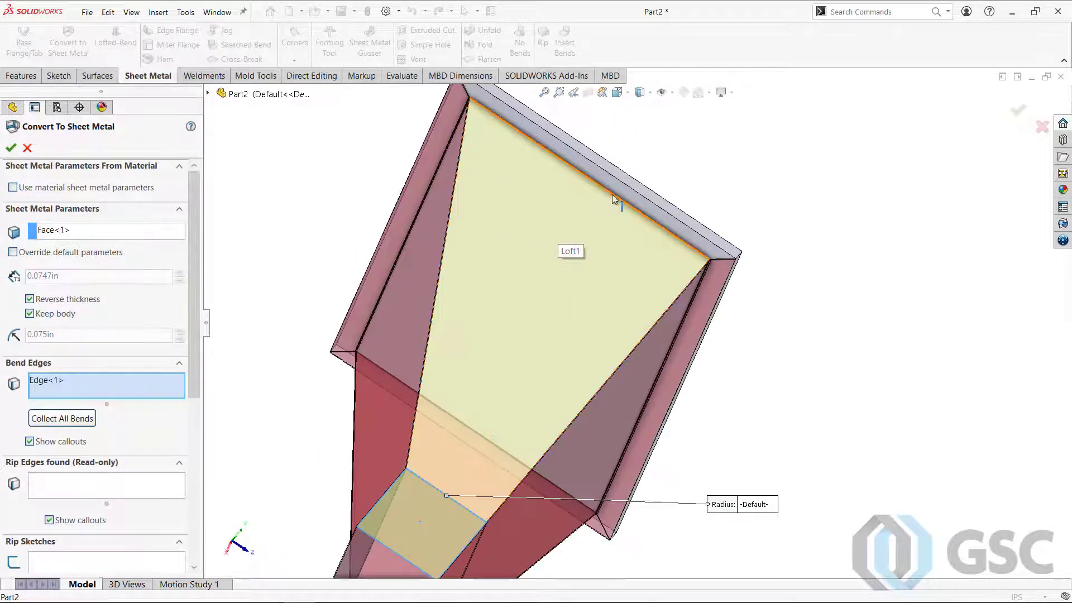
pyautogui.click(613, 199)
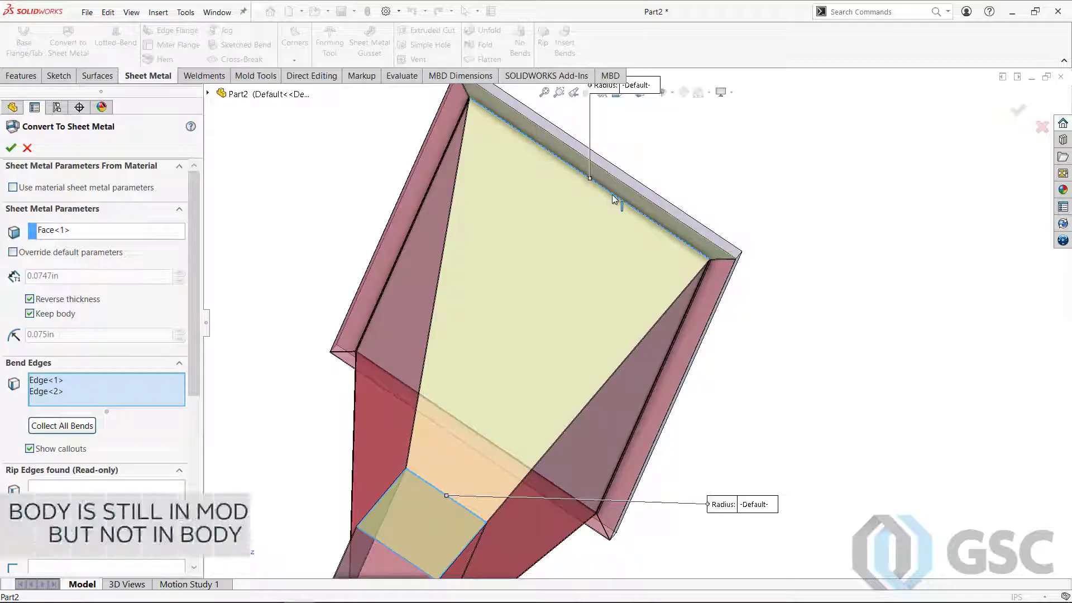
pyautogui.click(68, 317)
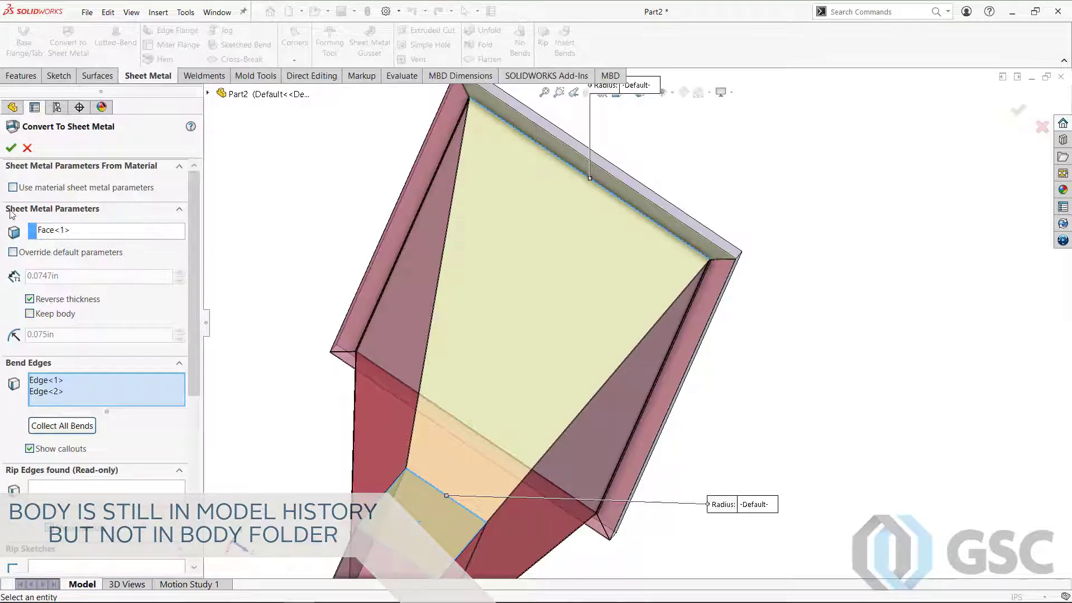
pyautogui.click(11, 149)
# - Flatten the +Z side of the chute to view its flat pattern and return to the folded state
pyautogui.moveTo(346, 255); pyautogui.dragTo(657, 387, button='middle')
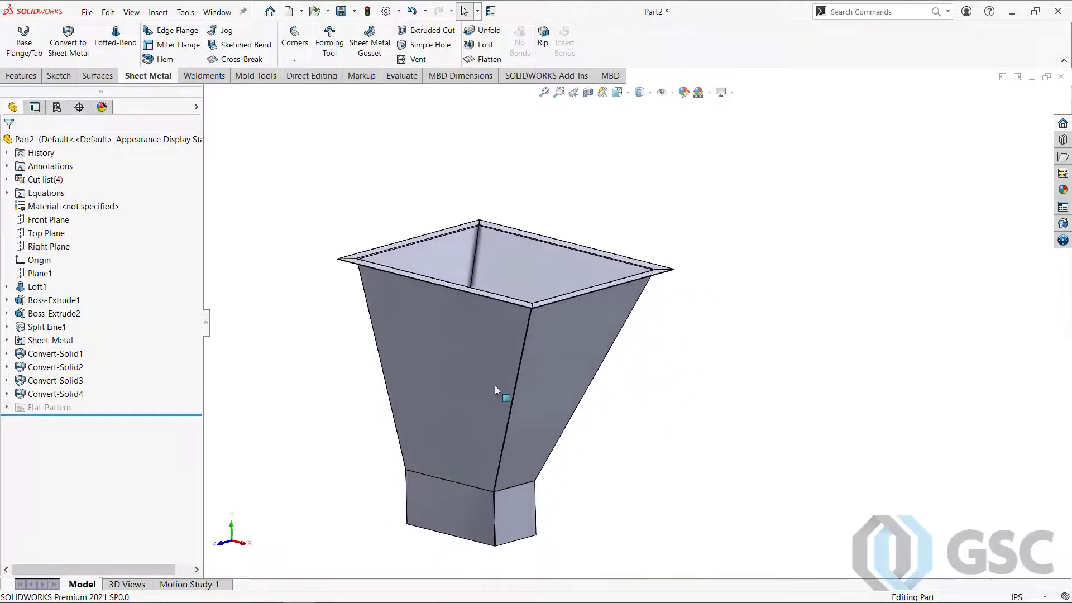
pyautogui.keyDown('ctrl'); pyautogui.moveTo(438, 400); pyautogui.dragTo(478, 383, button='middle'); pyautogui.keyUp('ctrl')
pyautogui.click(480, 360)
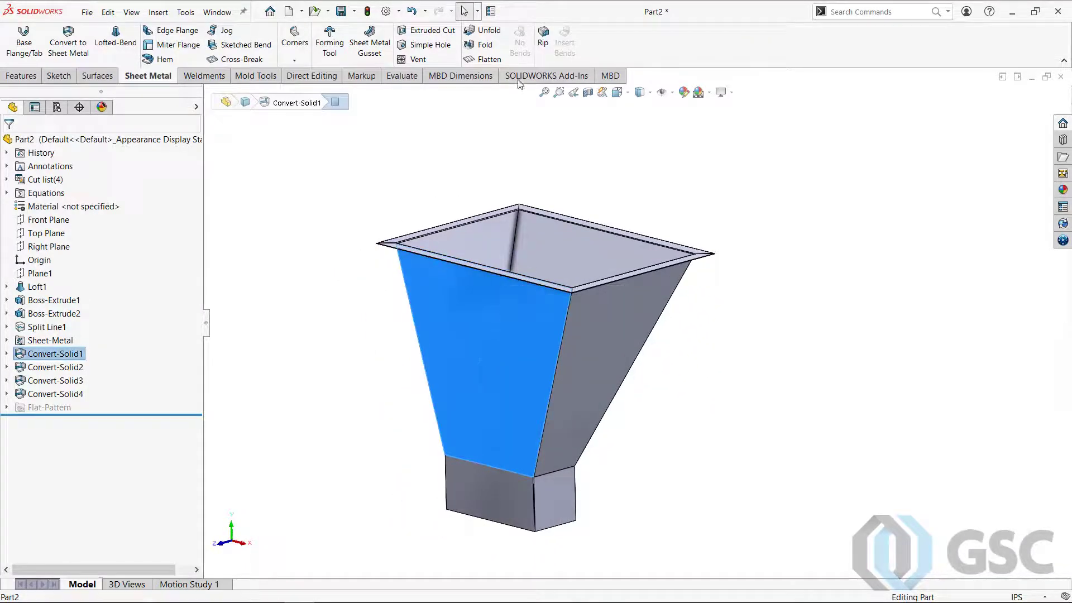
pyautogui.click(485, 60)
pyautogui.moveTo(666, 392); pyautogui.dragTo(706, 320, button='middle')
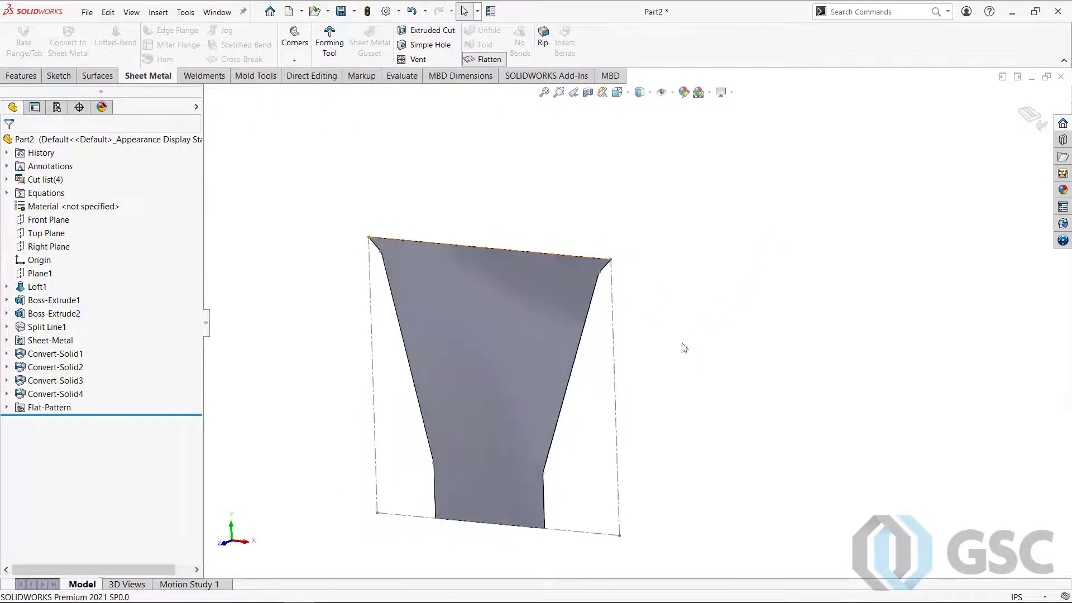
pyautogui.click(485, 59)
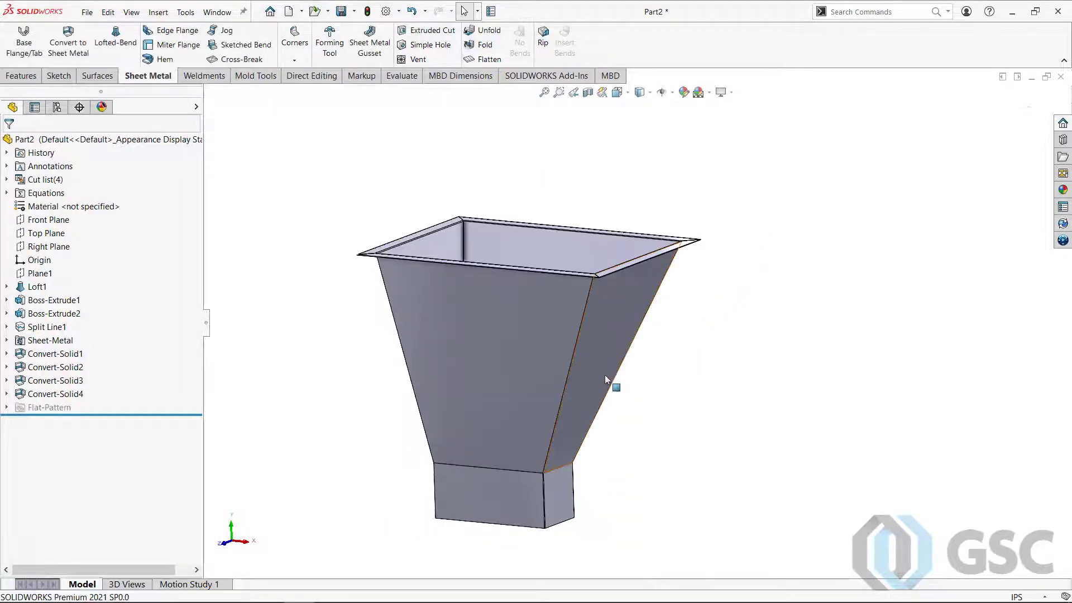
# - Flatten the +X side to check its flat pattern and fold it back
pyautogui.click(604, 373)
pyautogui.click(483, 60)
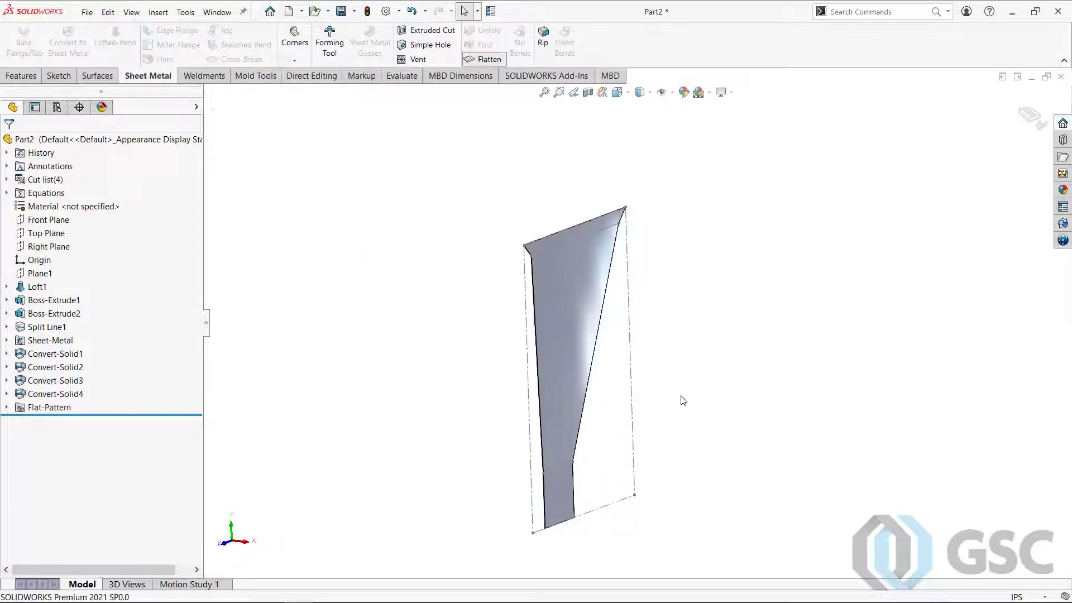
pyautogui.moveTo(681, 400)
pyautogui.mouseDown(button='middle')
pyautogui.moveTo(723, 358)
pyautogui.moveTo(642, 349)
pyautogui.moveTo(614, 334)
pyautogui.moveTo(626, 325)
pyautogui.moveTo(668, 392)
pyautogui.mouseUp(button='middle')
pyautogui.click(489, 60)
# - Flatten the -Z side, examine its flat pattern with the flange corners, and exit the flattened state
pyautogui.moveTo(689, 317); pyautogui.dragTo(547, 286, button='middle')
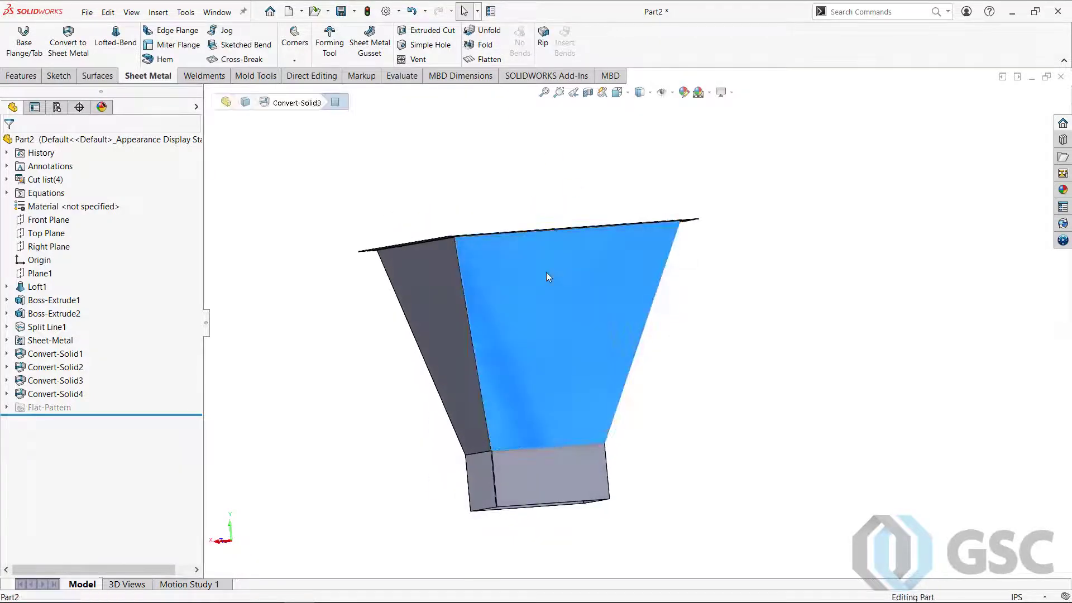
pyautogui.click(489, 59)
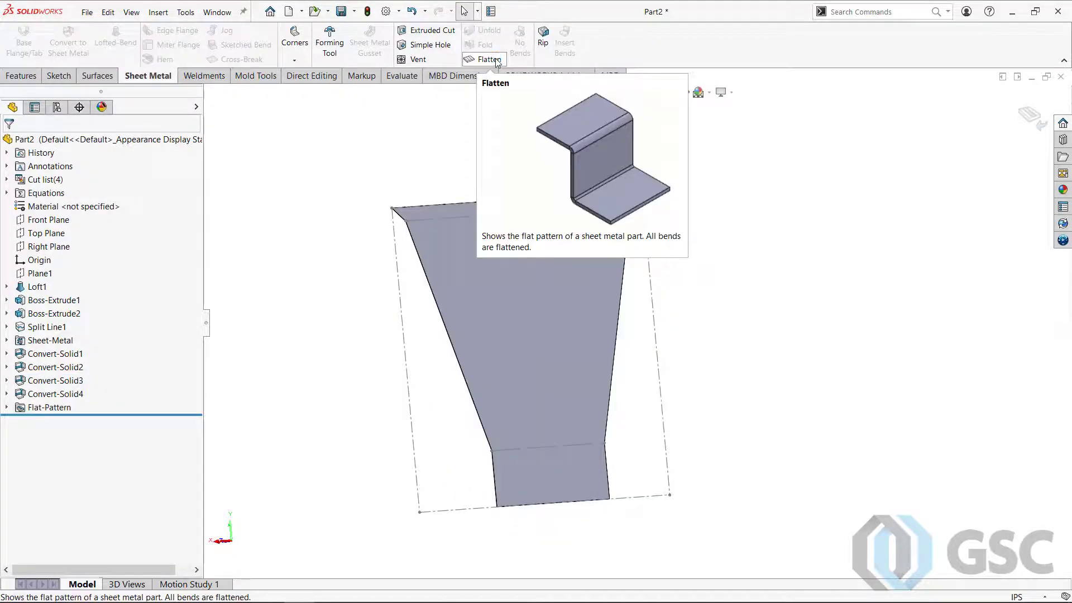
pyautogui.hotkey('ctrl', '8')
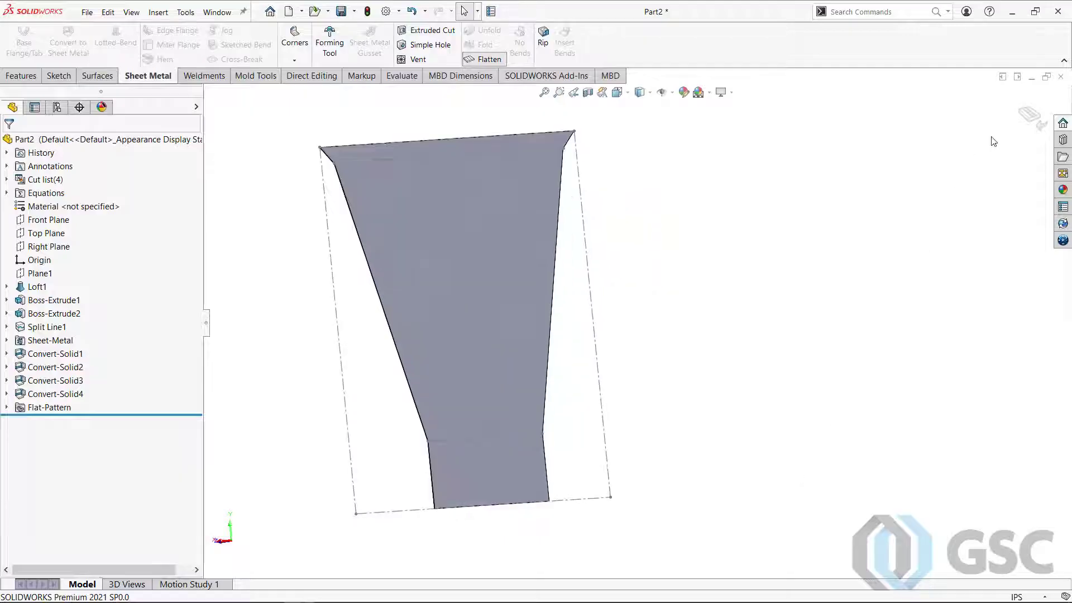
pyautogui.click(1011, 117)
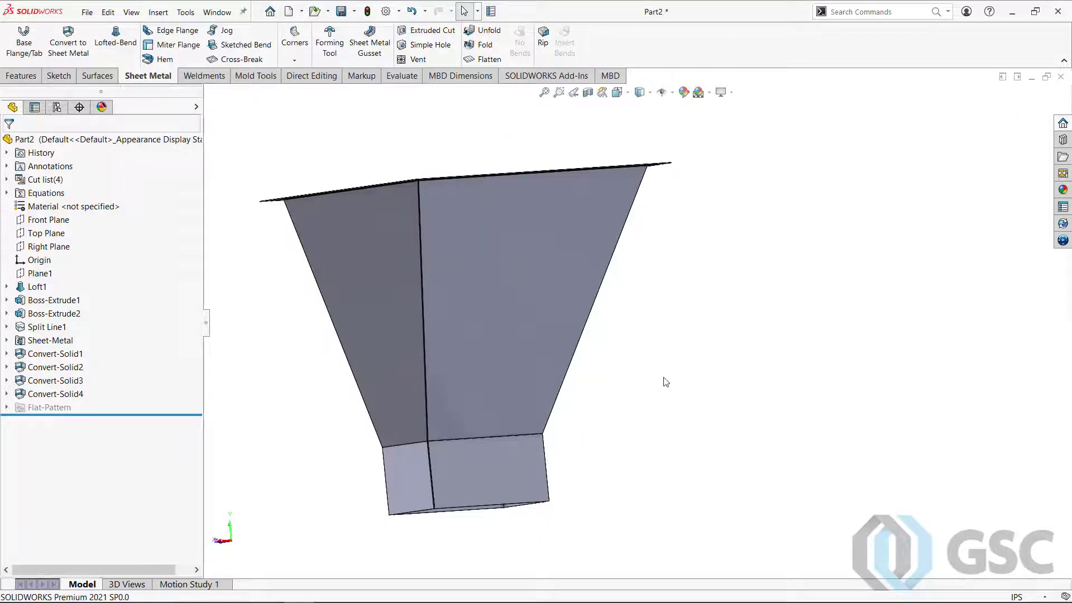
# - Display the sketch dimensions of the loft on the folded chute
pyautogui.moveTo(667, 377); pyautogui.dragTo(793, 393, button='middle')
pyautogui.keyDown('ctrl'); pyautogui.moveTo(294, 402); pyautogui.dragTo(326, 396, button='middle'); pyautogui.keyUp('ctrl')
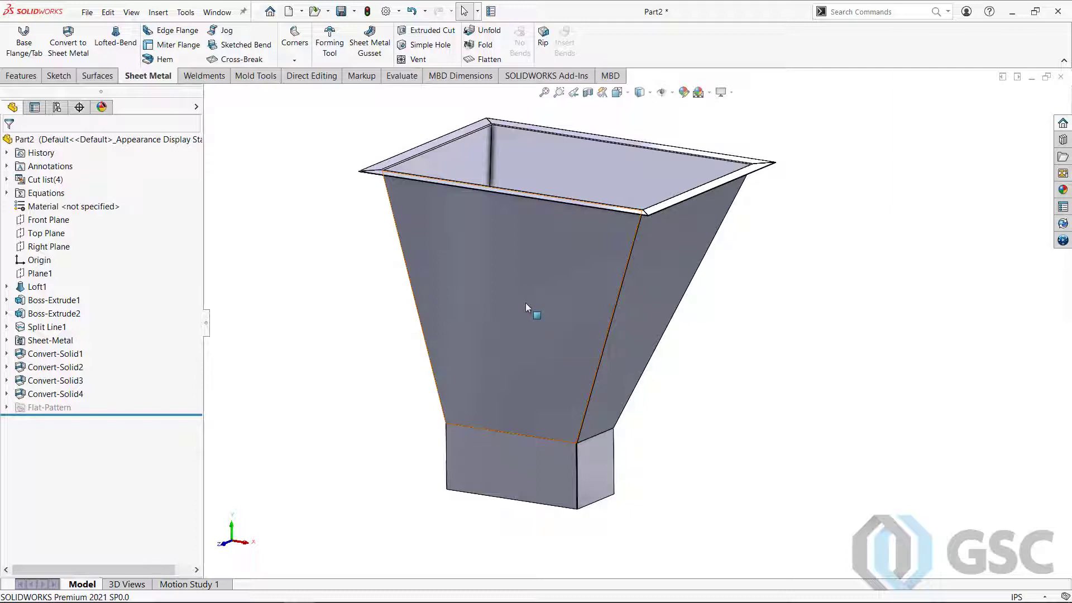
pyautogui.moveTo(708, 383)
pyautogui.mouseDown(button='middle')
pyautogui.moveTo(705, 407)
pyautogui.moveTo(720, 346)
pyautogui.moveTo(753, 337)
pyautogui.moveTo(715, 364)
pyautogui.moveTo(730, 374)
pyautogui.moveTo(704, 368)
pyautogui.mouseUp(button='middle')
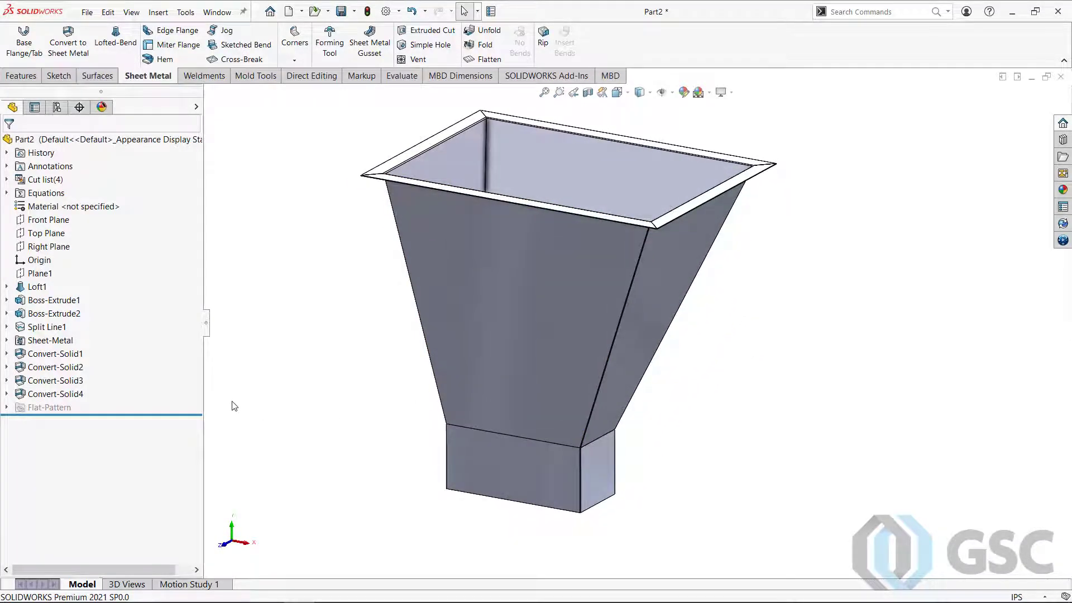
pyautogui.click(22, 76)
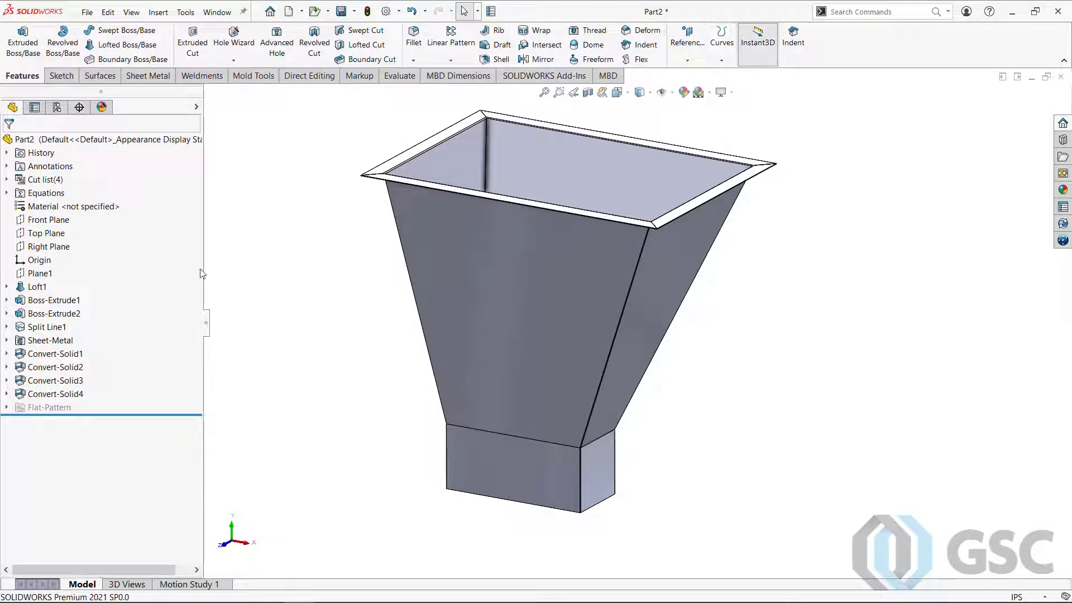
pyautogui.click(34, 287)
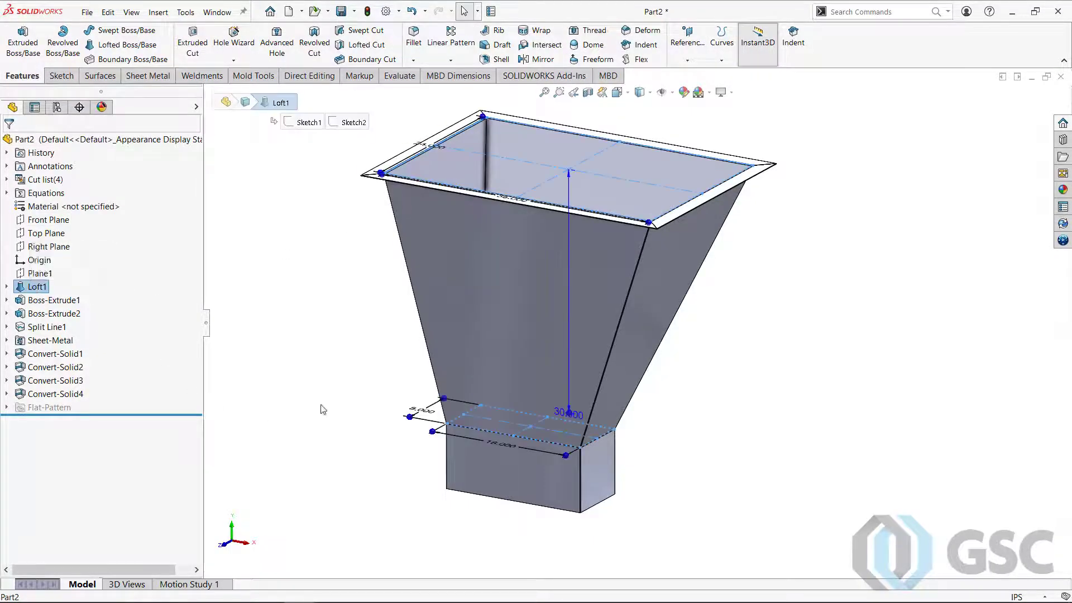
pyautogui.moveTo(323, 409); pyautogui.dragTo(335, 430, button='middle')
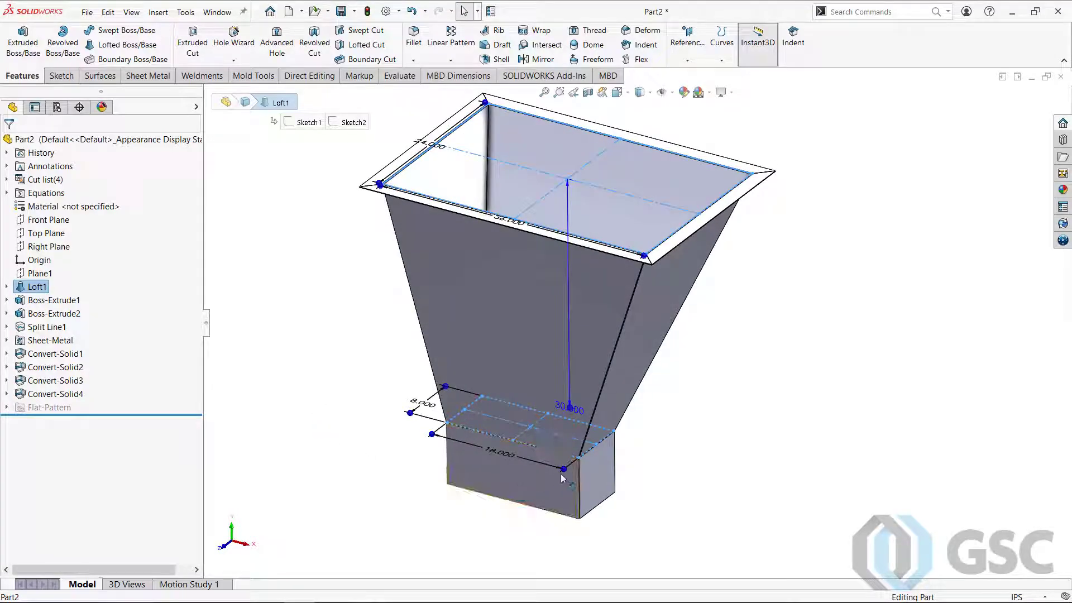
# - Shift the loft's outlet rectangle freehand along X using its long dimension and set that length to 21 in
pyautogui.moveTo(563, 473); pyautogui.dragTo(678, 503)
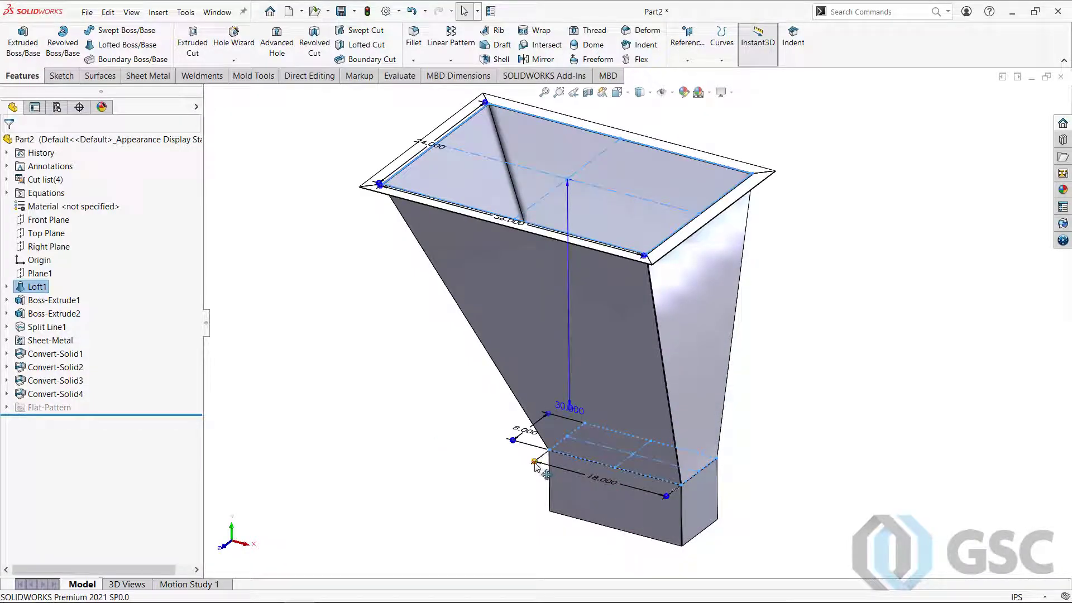
pyautogui.moveTo(534, 463)
pyautogui.mouseDown()
pyautogui.moveTo(520, 461)
pyautogui.moveTo(590, 478)
pyautogui.mouseUp()
pyautogui.click(589, 475)
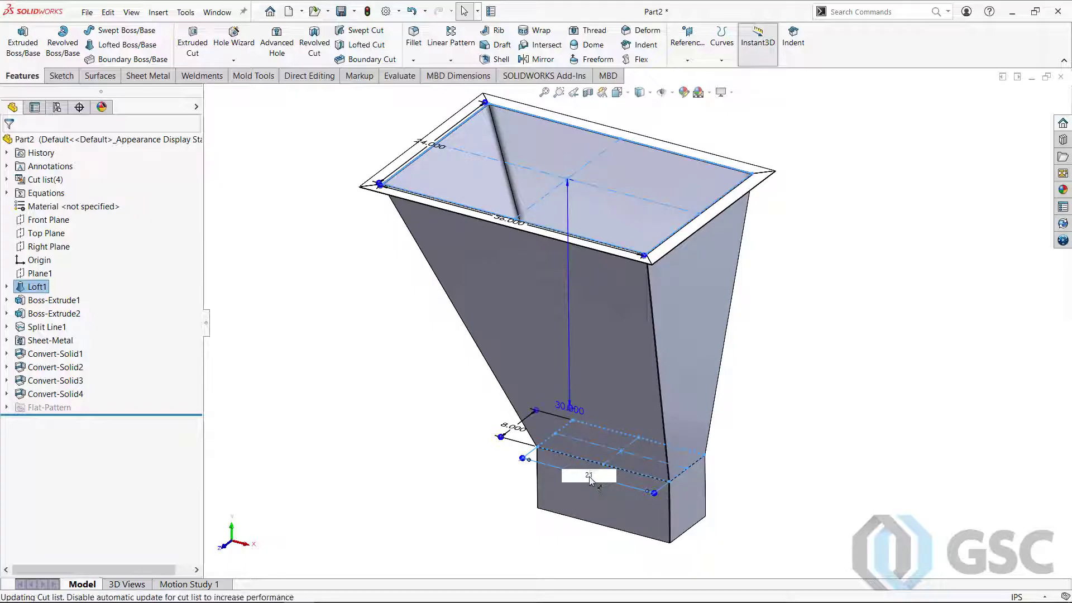
pyautogui.press('Return')
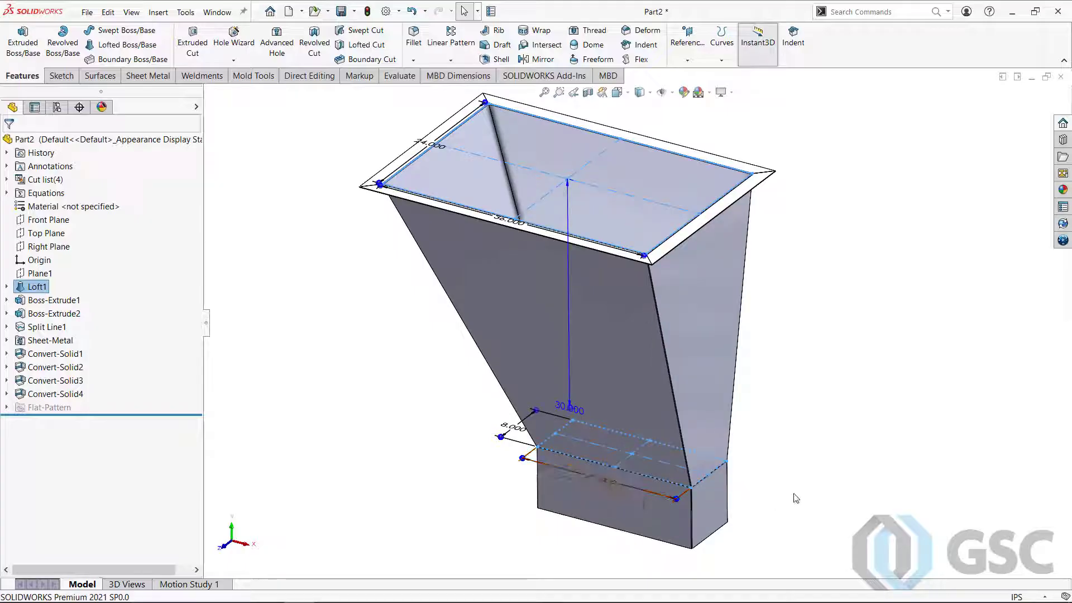
# - Move the outlet rectangle by its centre freehand toward -X and +Z, so the outlet is offset well outside the inlet
pyautogui.click(638, 461)
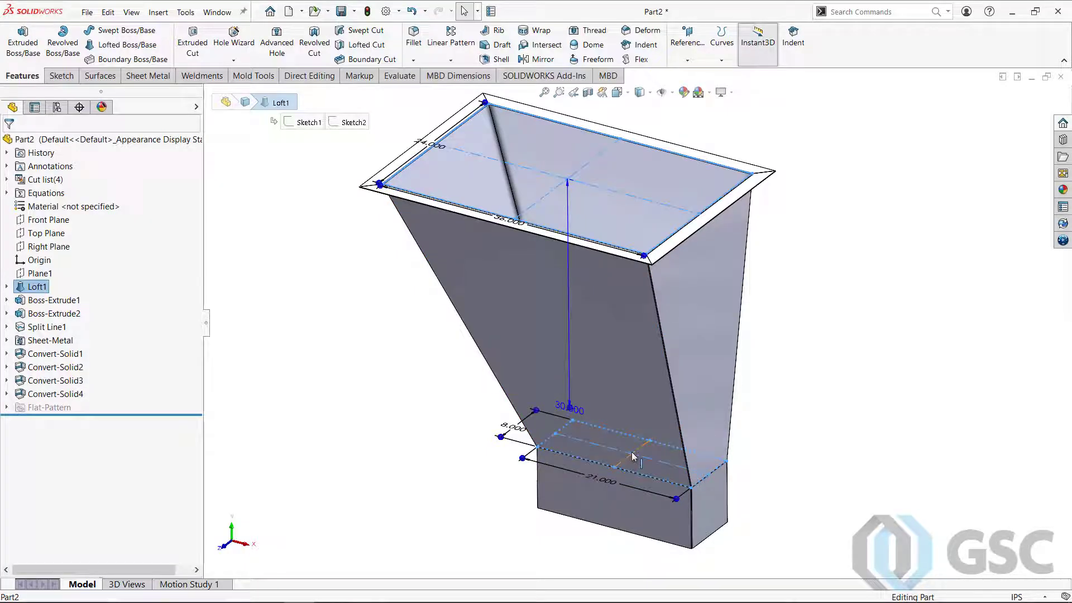
pyautogui.doubleClick(632, 456)
pyautogui.moveTo(633, 456)
pyautogui.mouseDown()
pyautogui.moveTo(505, 459)
pyautogui.moveTo(380, 493)
pyautogui.mouseUp()
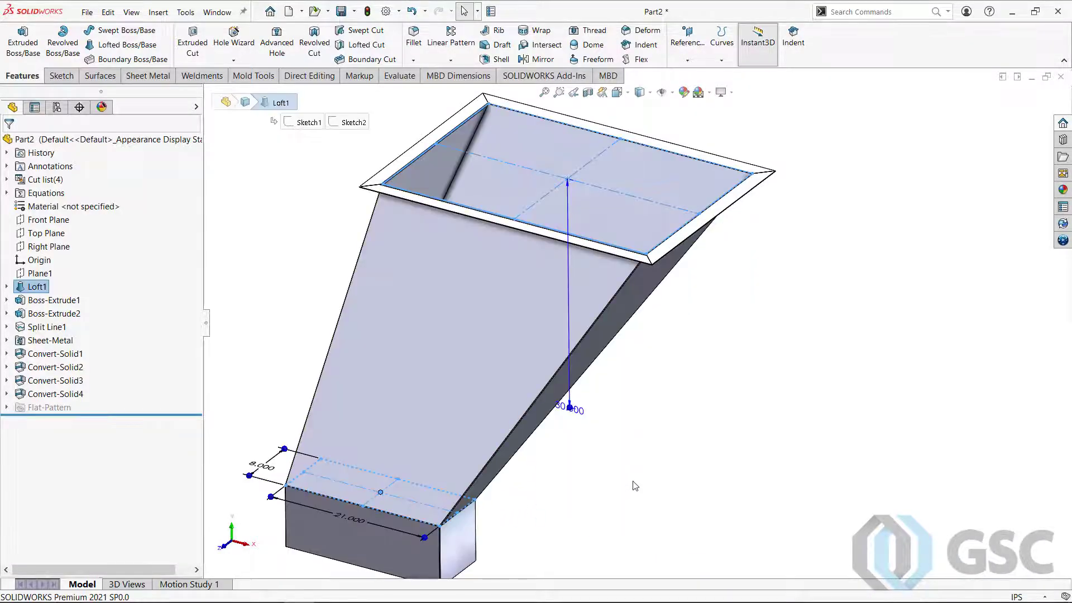
pyautogui.click(641, 479)
# - Inspect the reshaped chute, flatten its +Z side to check the updated flat pattern, and fold it back
pyautogui.moveTo(641, 478)
pyautogui.mouseDown(button='middle')
pyautogui.moveTo(684, 407)
pyautogui.moveTo(804, 363)
pyautogui.moveTo(651, 390)
pyautogui.moveTo(650, 419)
pyautogui.mouseUp(button='middle')
pyautogui.scroll(3, 551, 447)
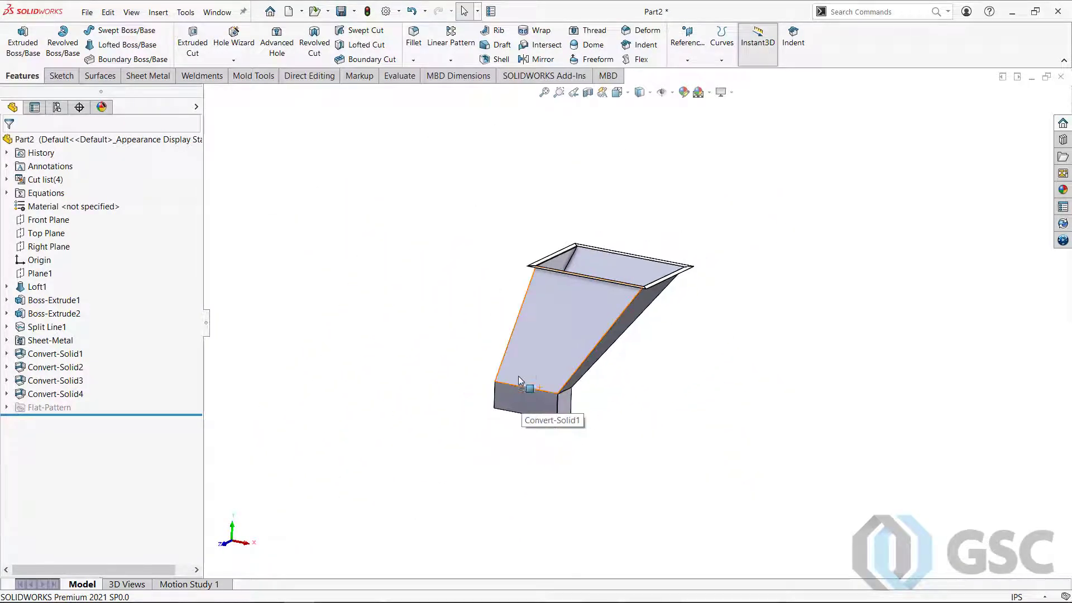
pyautogui.scroll(-4, 583, 351)
pyautogui.moveTo(587, 346)
pyautogui.mouseDown(button='middle')
pyautogui.moveTo(476, 311)
pyautogui.moveTo(569, 351)
pyautogui.mouseUp(button='middle')
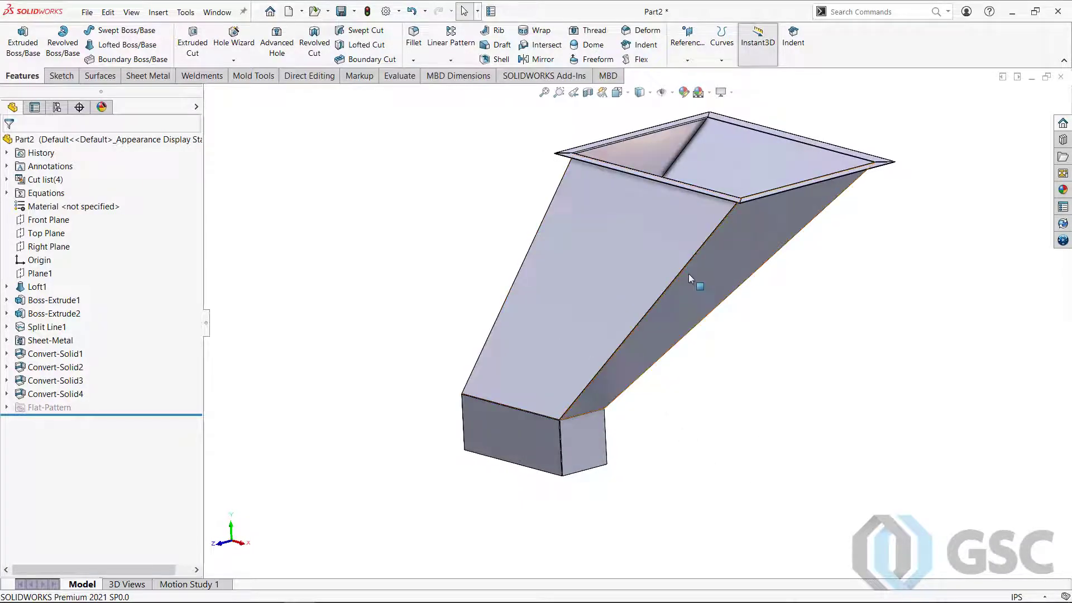
pyautogui.click(147, 76)
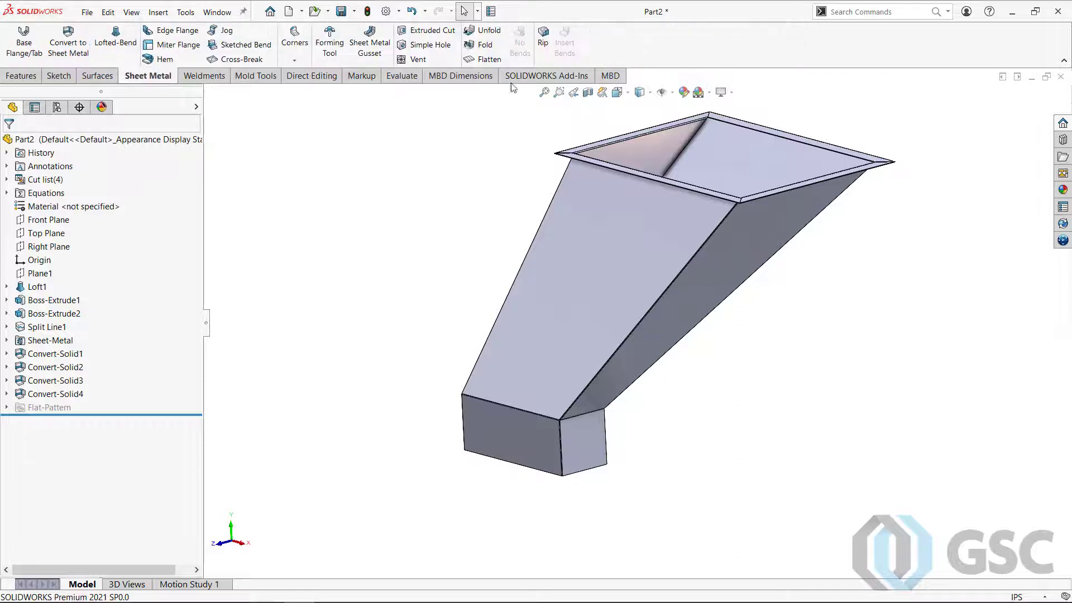
pyautogui.click(614, 258)
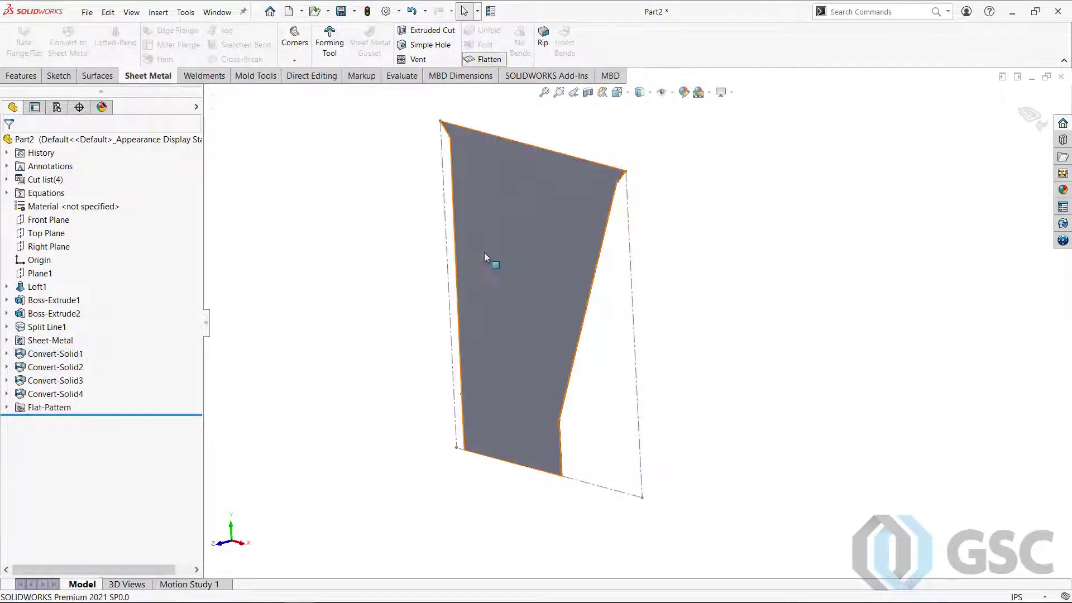
pyautogui.click(490, 59)
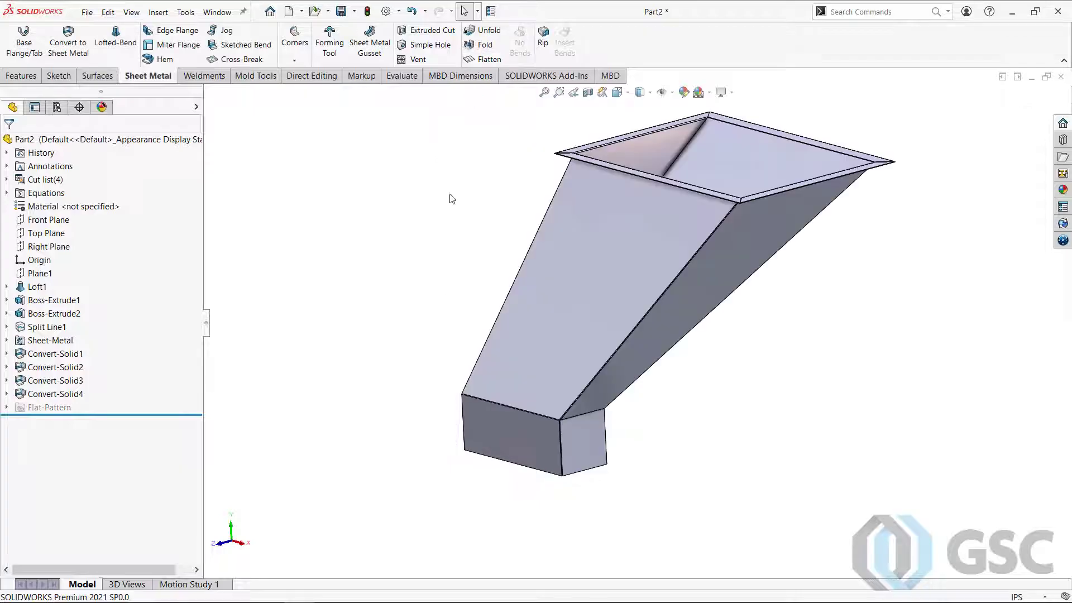
pyautogui.keyDown('ctrl'); pyautogui.moveTo(486, 241); pyautogui.dragTo(424, 279, button='middle'); pyautogui.keyUp('ctrl')
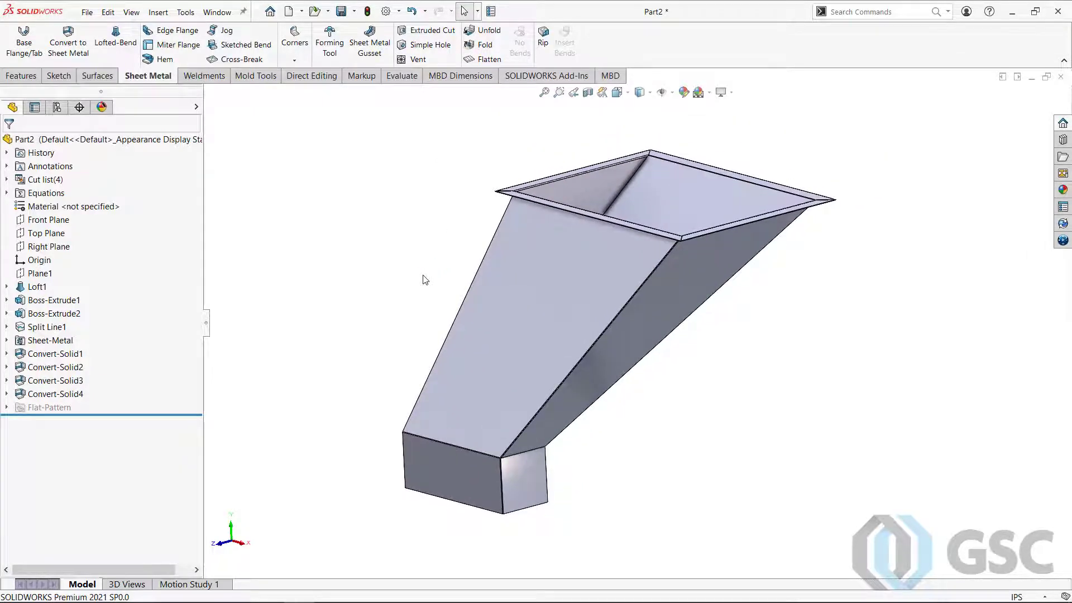